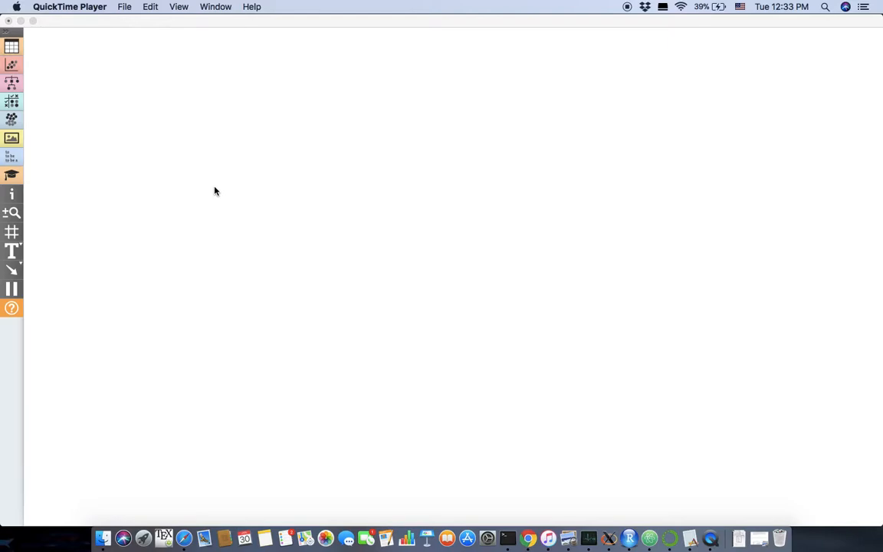
Step: Add a File widget to the empty workflow canvas
right_click(115, 154)
key("Escape")
right_click(89, 152)
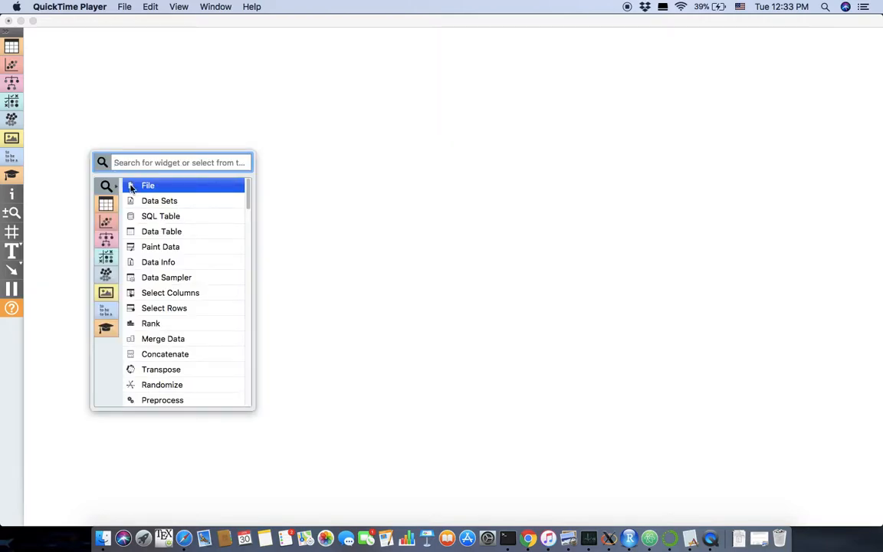
left_click(131, 188)
Step: Load traffic-signs-rw.tab from the Datasets folder into the File widget and close its settings
double_click(92, 152)
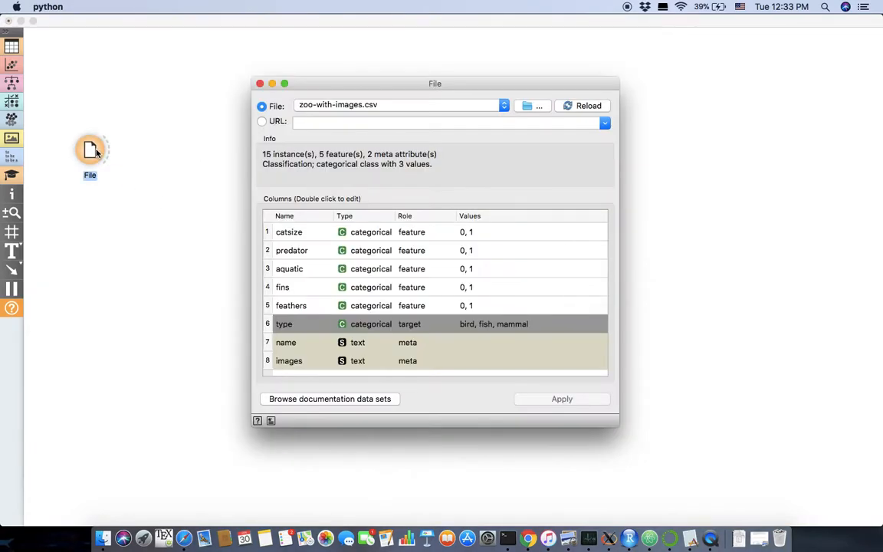
left_click(534, 107)
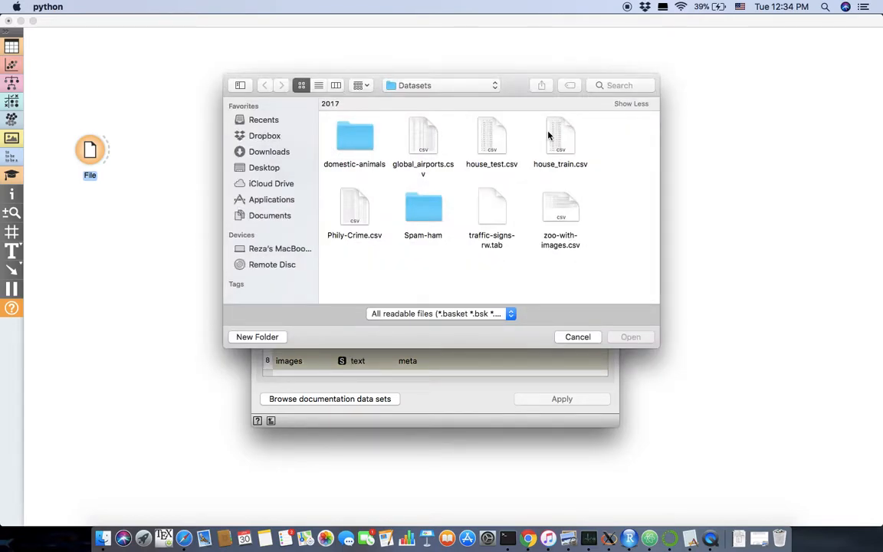
left_click(492, 206)
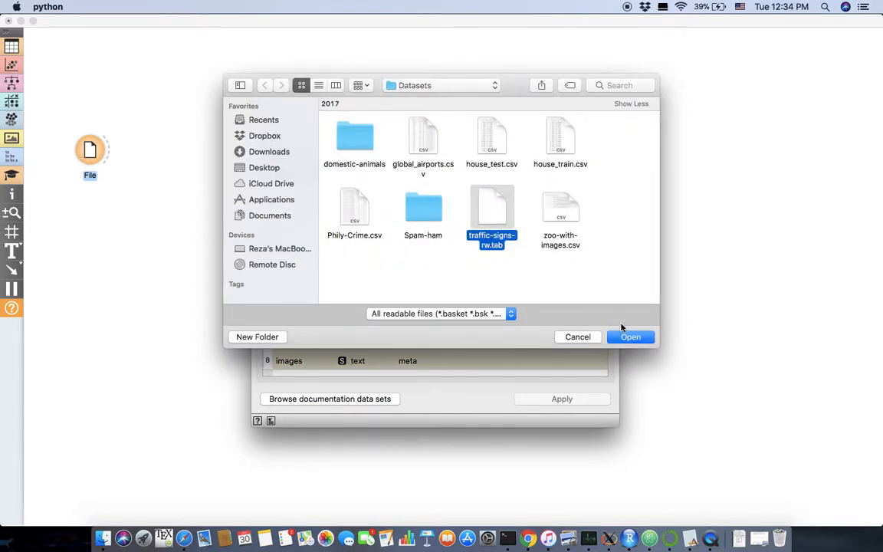
left_click(631, 338)
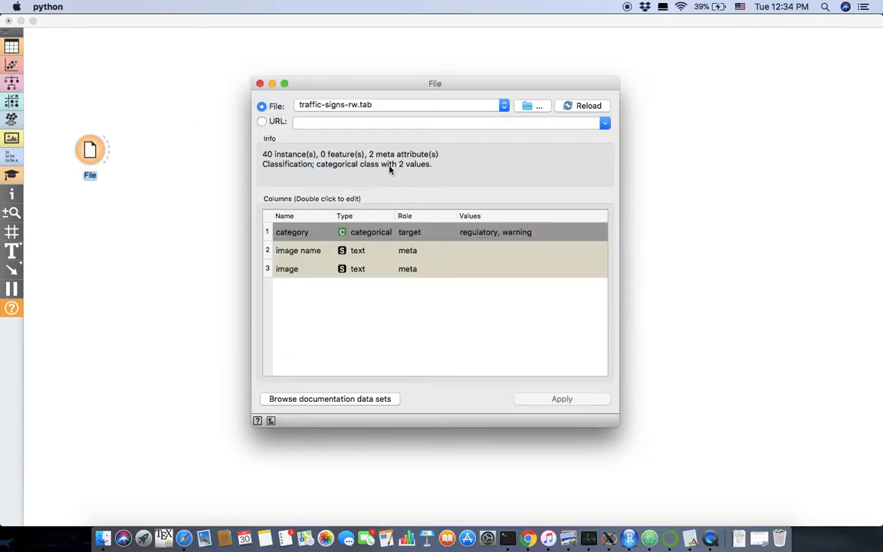
left_click(260, 84)
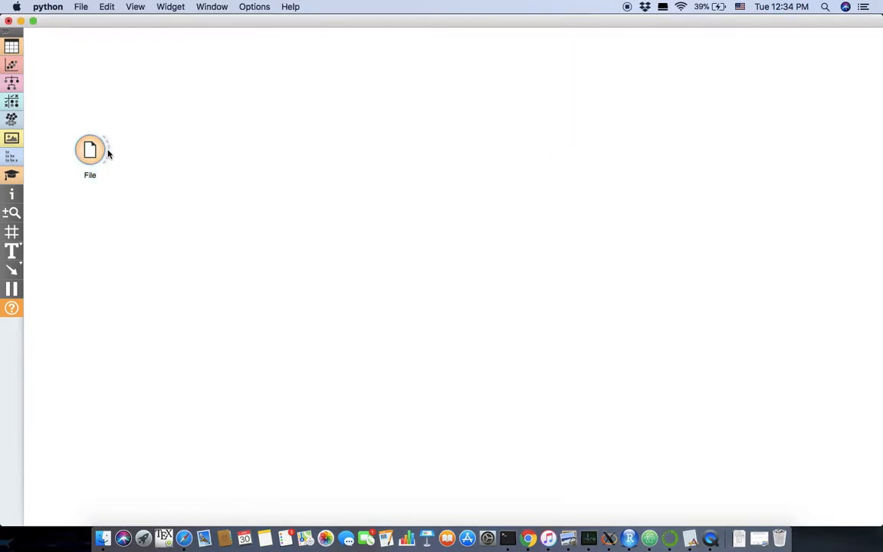
Step: Connect a new Image Viewer widget to the File widget's output
left_click_drag(107, 150, 162, 133)
type("image")
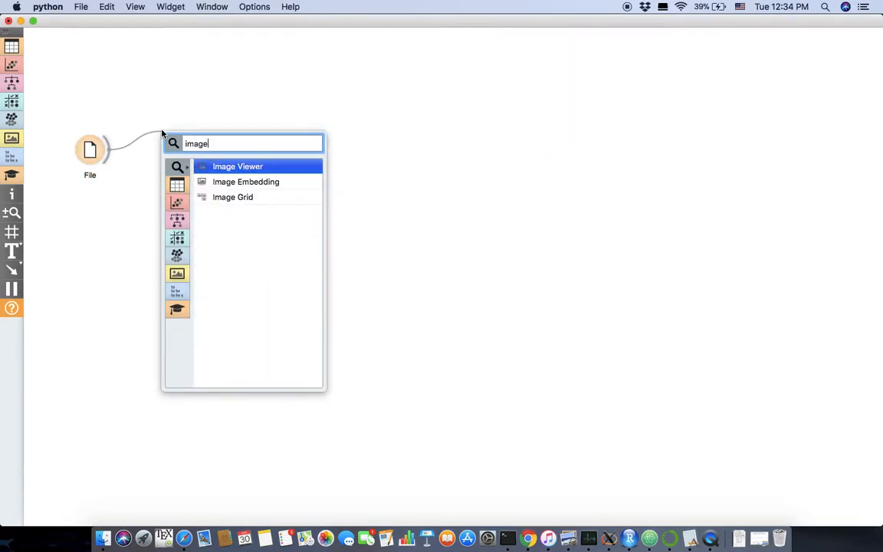
key("Return")
Step: Look through the traffic sign images and their category titles in the Image Viewer
double_click(180, 130)
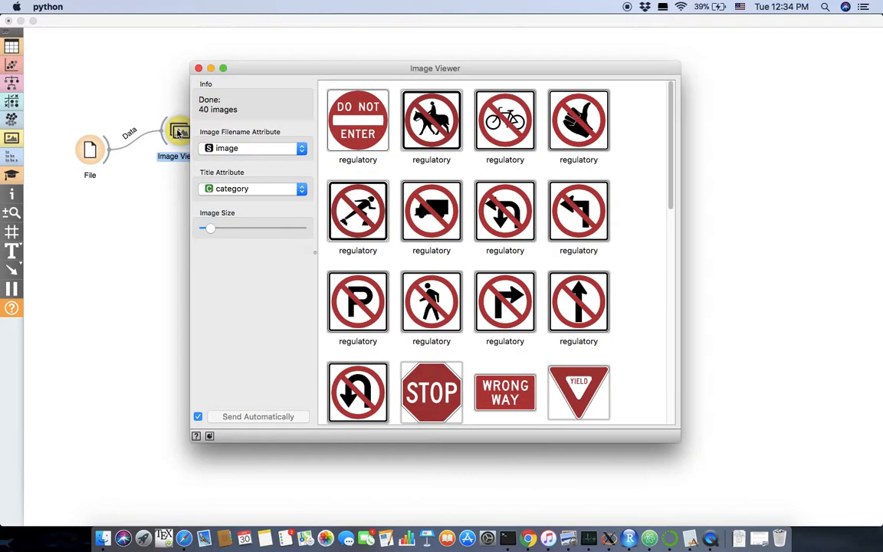
scroll(448, 203, "down", 10)
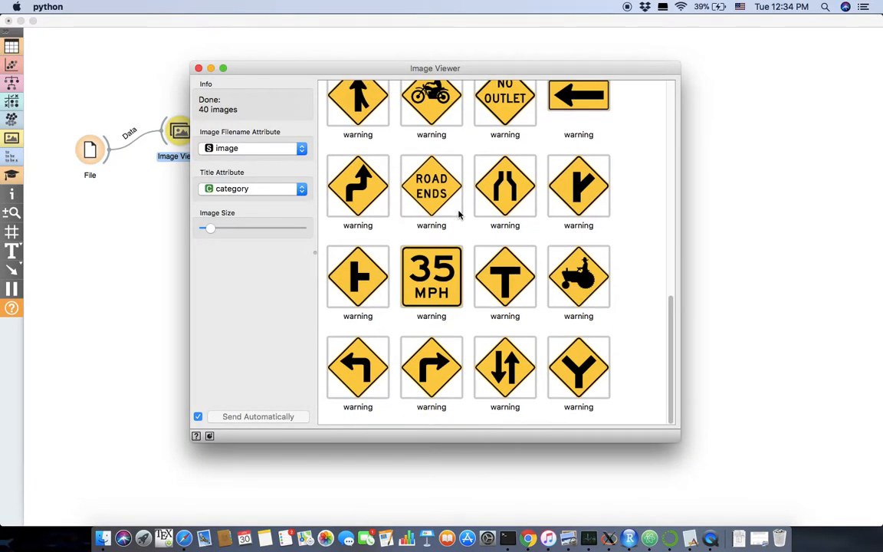
scroll(458, 214, "up", 10)
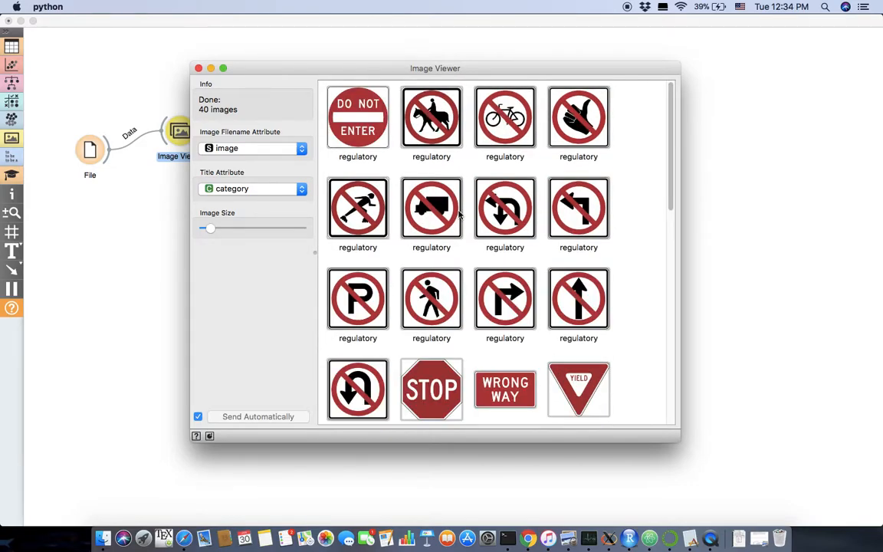
scroll(460, 216, "down", 10)
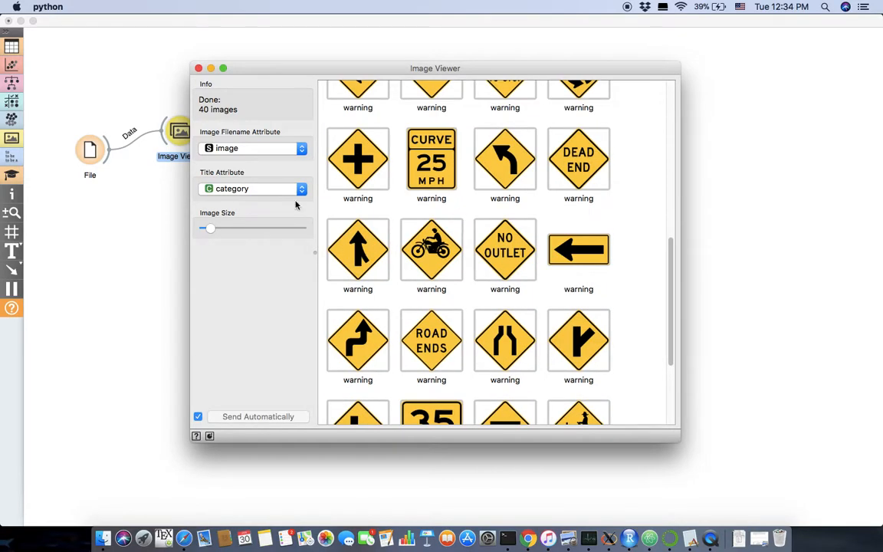
left_click(198, 68)
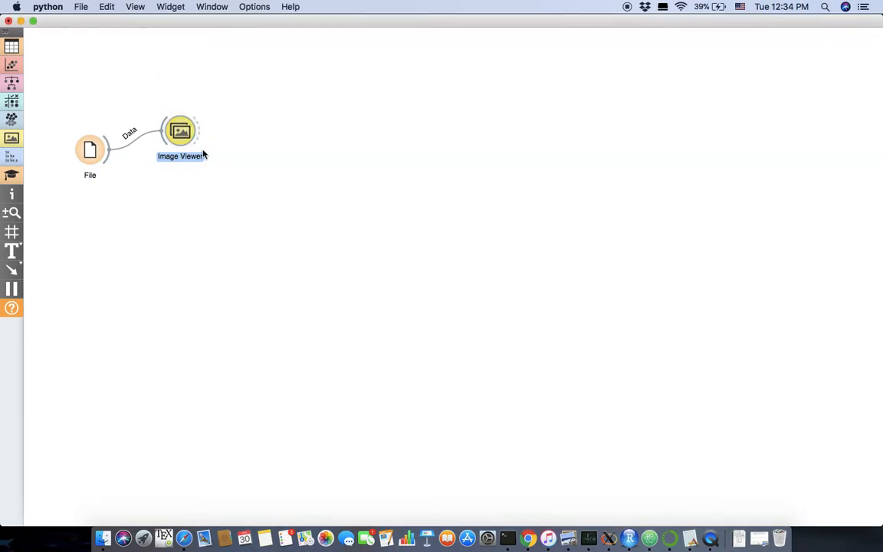
Step: Connect a new Image Embedding widget to the File widget, below the Image Viewer
left_click_drag(108, 153, 186, 240)
type("em")
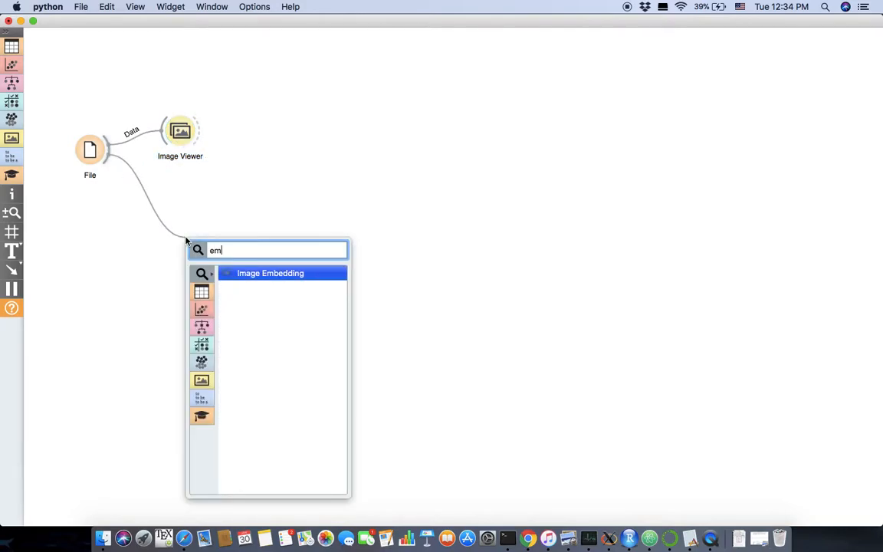
key("Return")
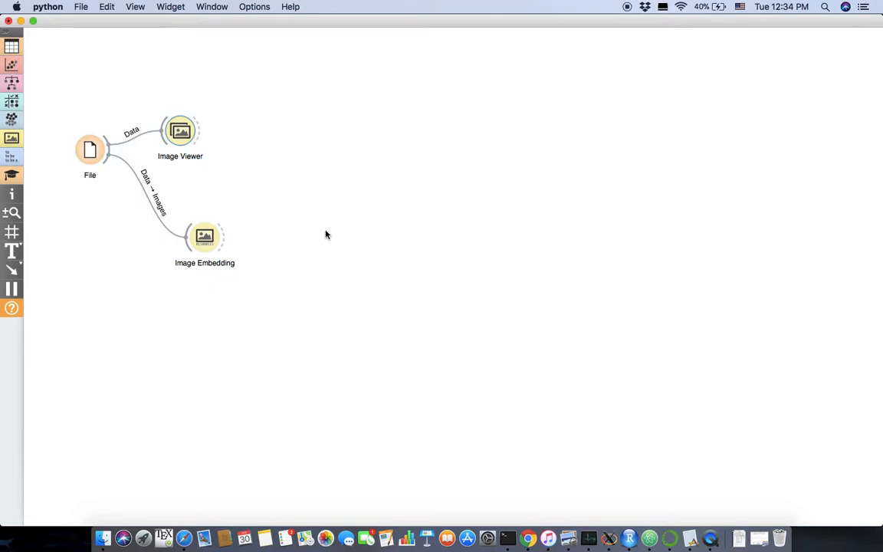
Step: Connect a new Data Table widget to the Image Embedding output
left_click_drag(223, 240, 329, 337)
type("data")
key("Return")
Step: Examine the embedded image features in the Data Table
double_click(330, 338)
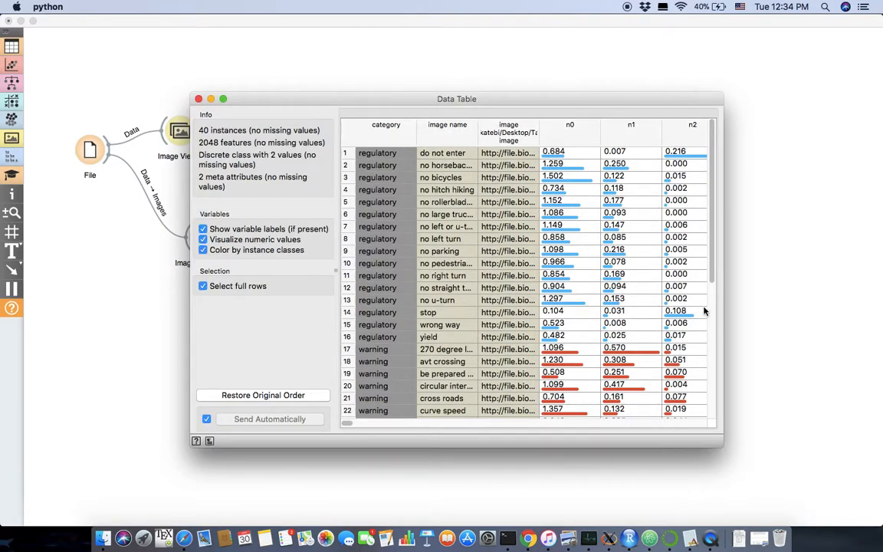
mouse_move(350, 425)
left_mouse_down()
mouse_move(722, 422)
mouse_move(335, 430)
left_mouse_up()
left_click(198, 98)
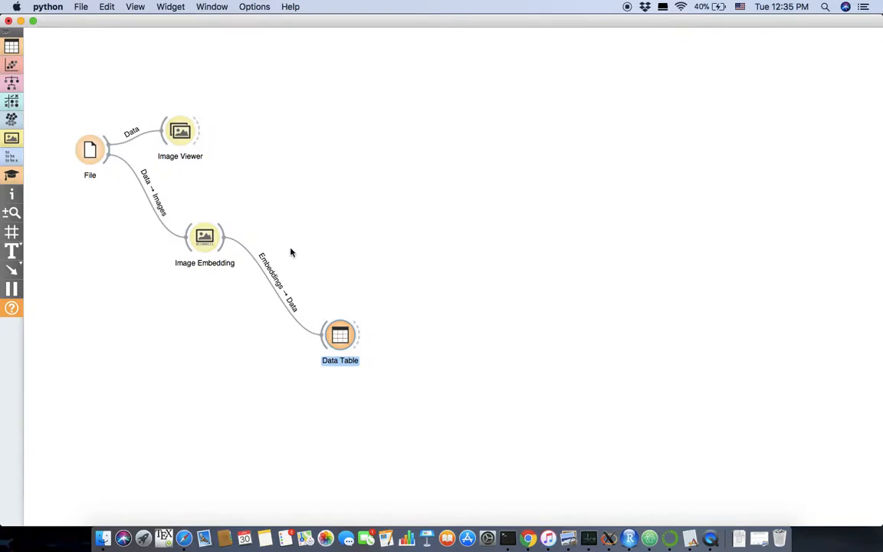
Step: Connect a new Silhouette Plot widget to the Image Embedding output
left_click_drag(222, 232, 353, 231)
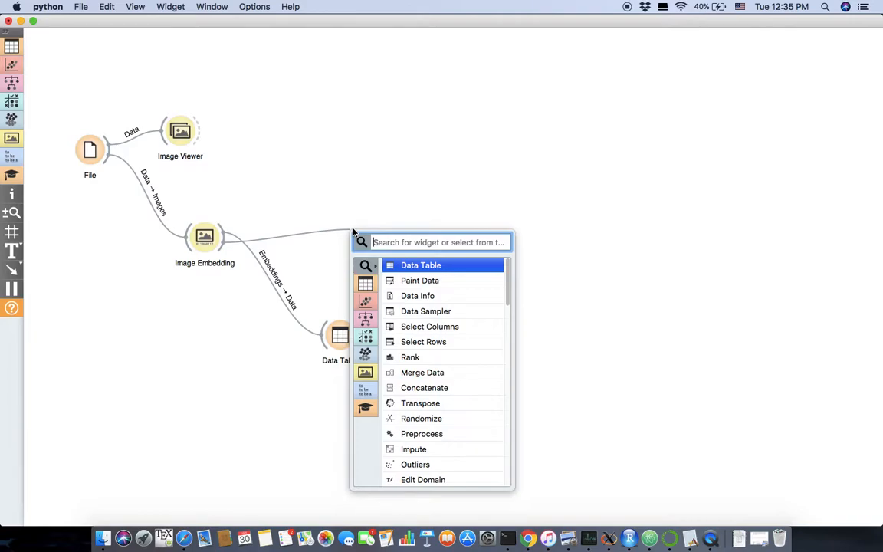
type("So")
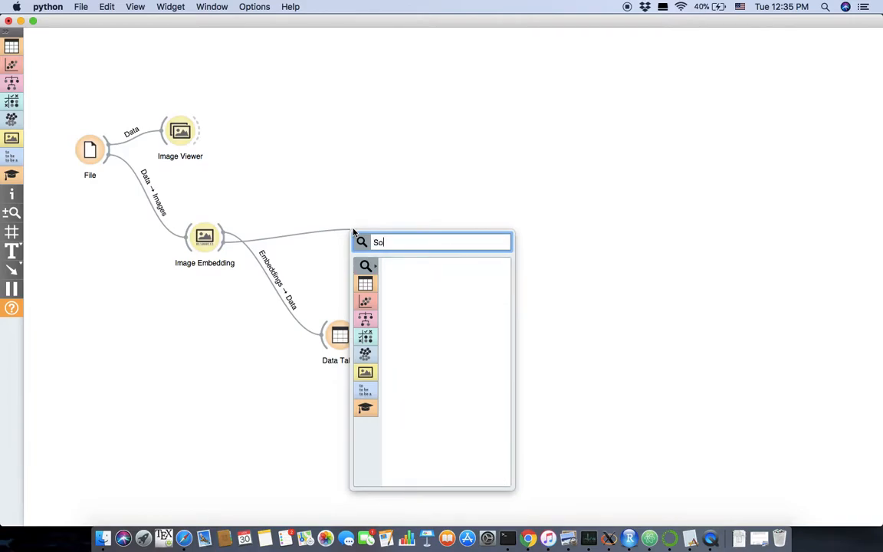
key("BackSpace")
type("il")
key("Return")
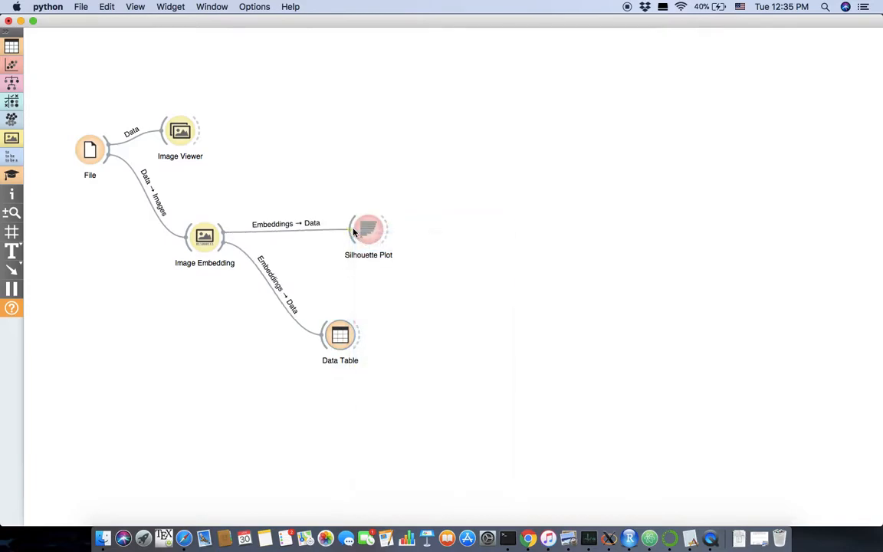
Step: View the silhouette plot of the image categories, and remove the Silhouette Plot widget from the workflow
double_click(365, 228)
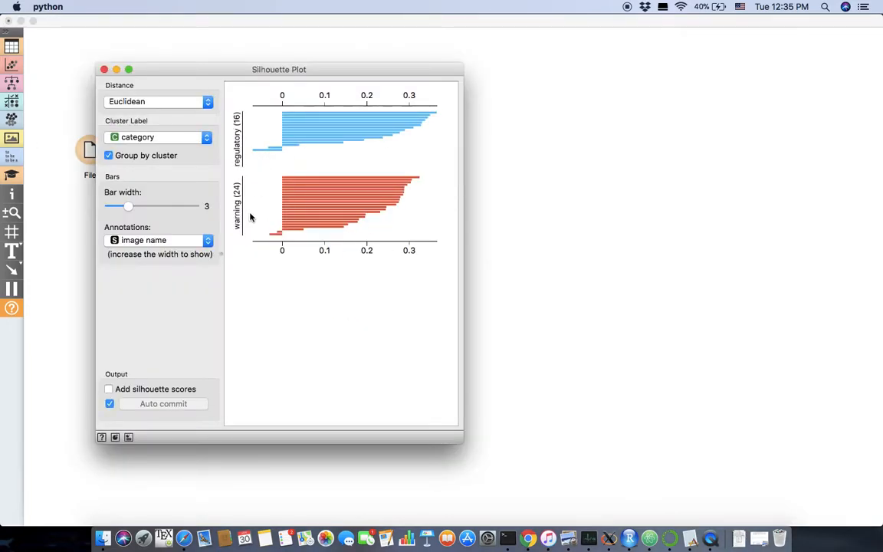
left_click(104, 69)
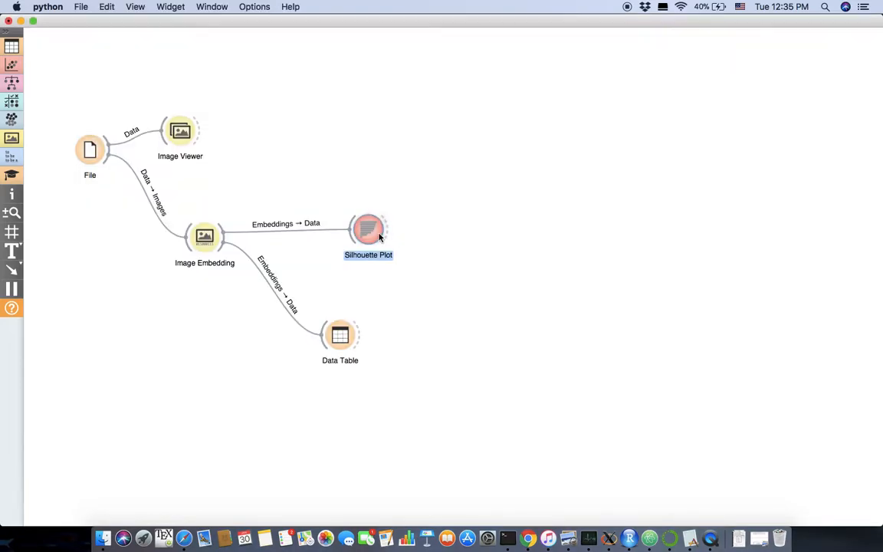
right_click(379, 238)
left_click(399, 272)
Step: Connect a new Distances widget to Image Embedding, move it slightly farther away, and check its distance metric settings
left_click_drag(225, 237, 314, 241)
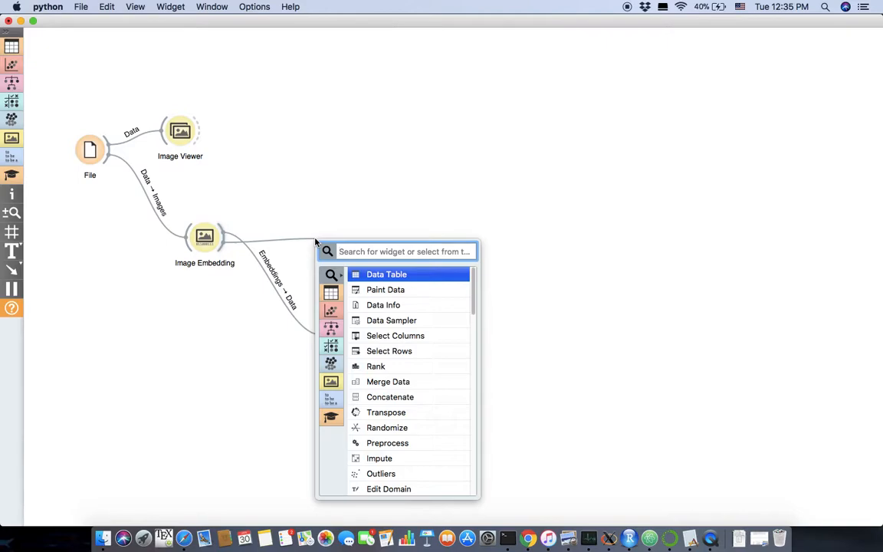
type("dista")
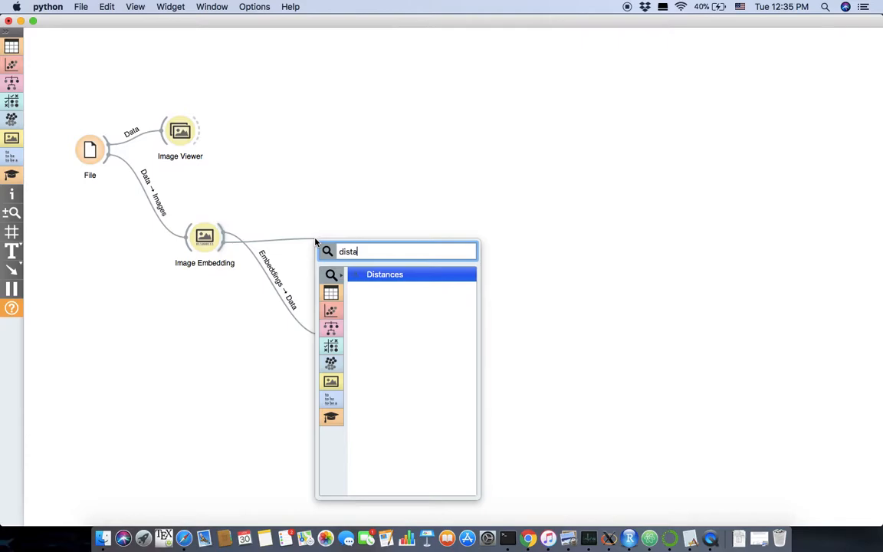
key("Return")
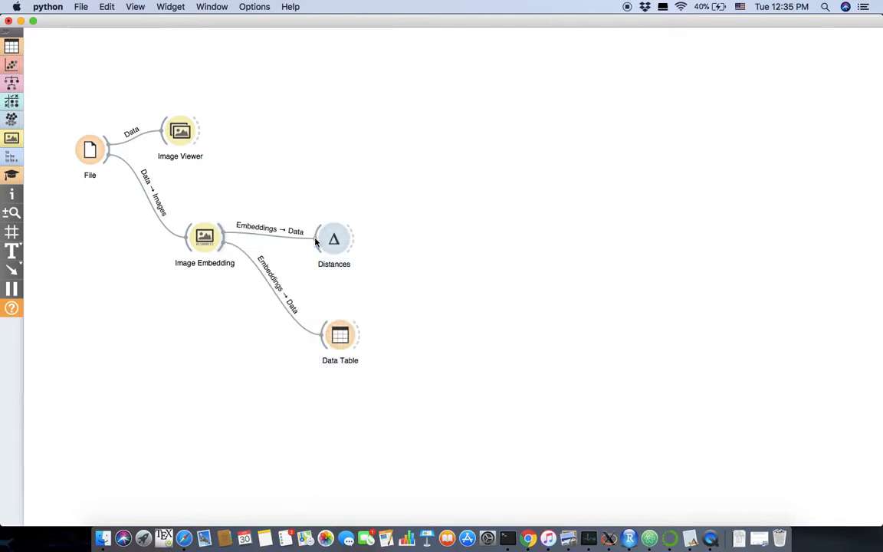
left_click_drag(333, 238, 360, 238)
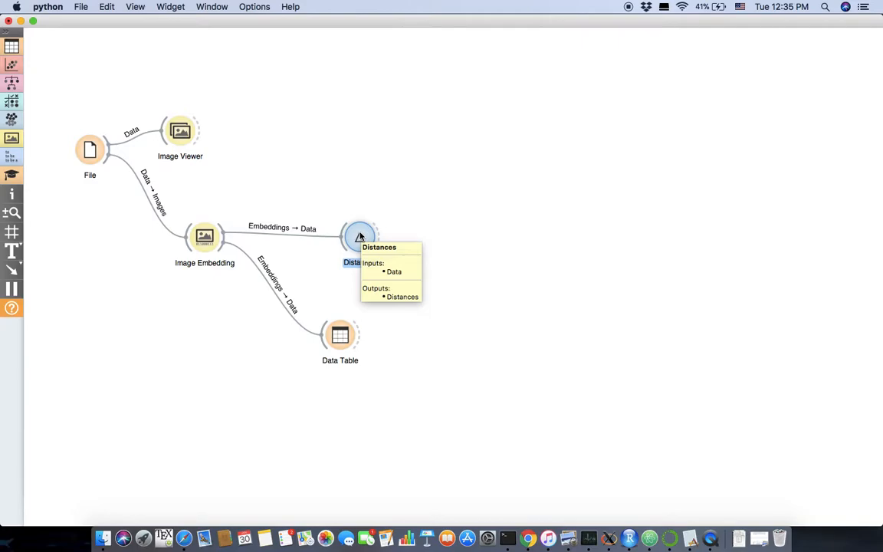
double_click(360, 237)
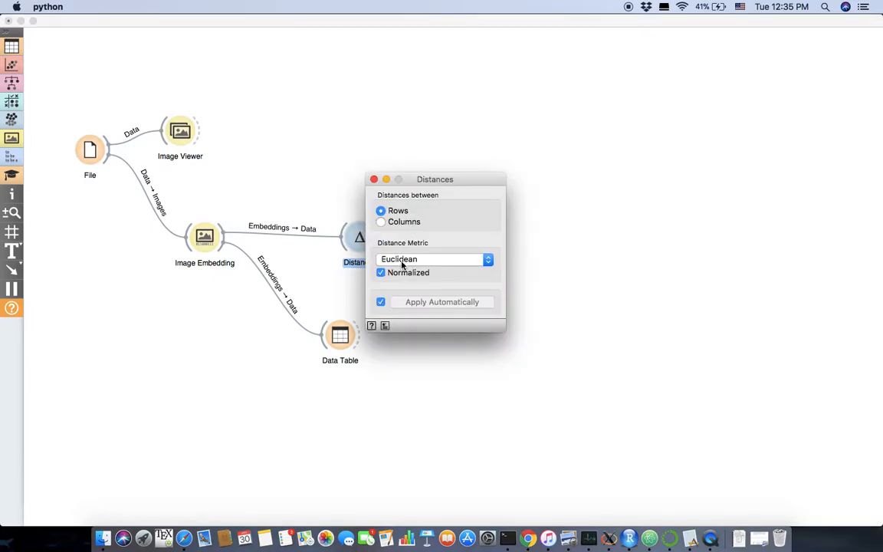
left_click(374, 179)
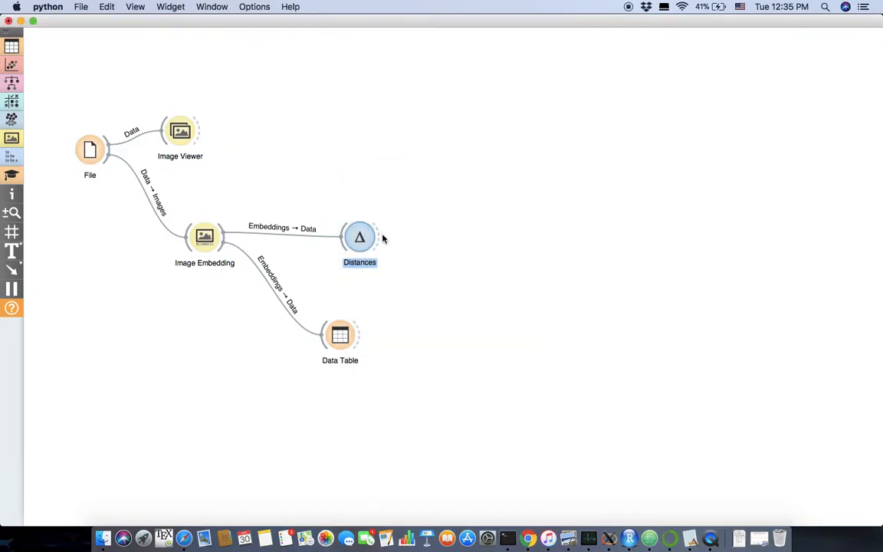
Step: Connect a new Hierarchical Clustering widget to the Distances output
left_click_drag(381, 239, 476, 240)
type("hier")
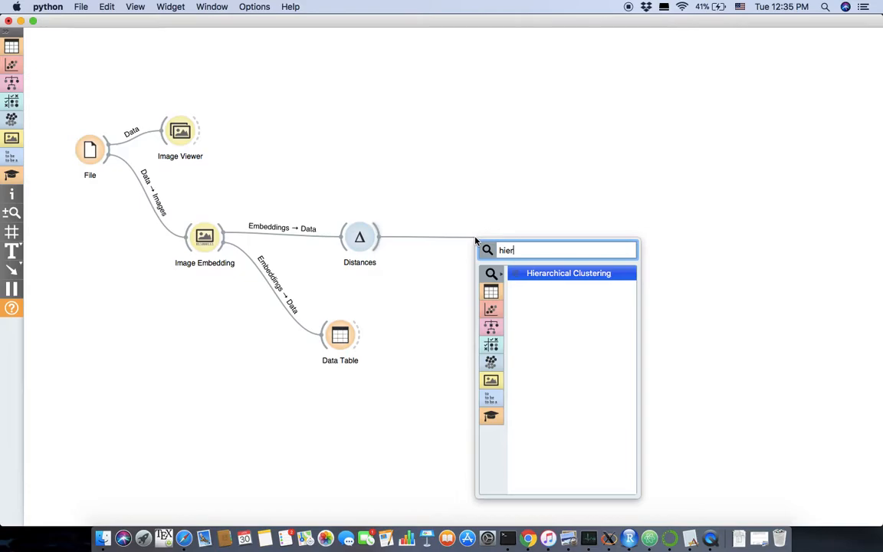
key("Return")
Step: Examine how regulatory and warning signs are grouped in the Hierarchical Clustering dendrogram
double_click(490, 236)
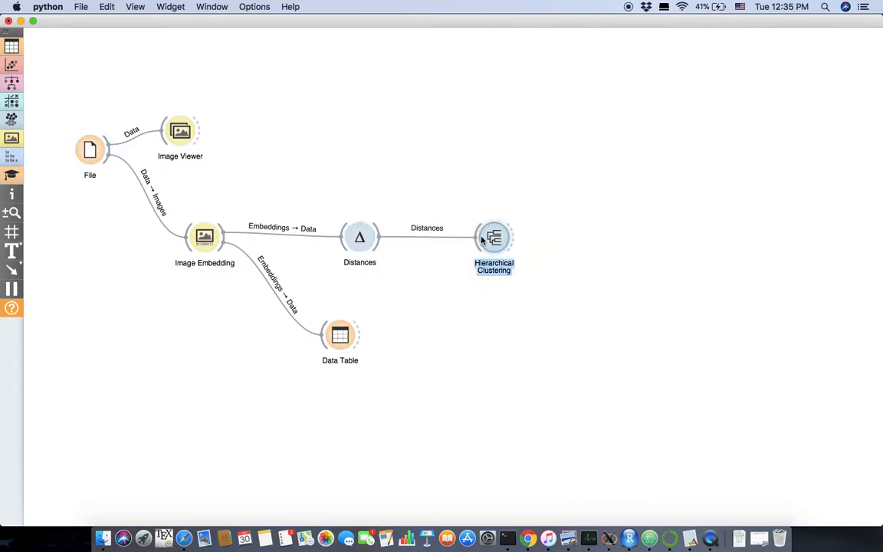
scroll(568, 260, "down", 3)
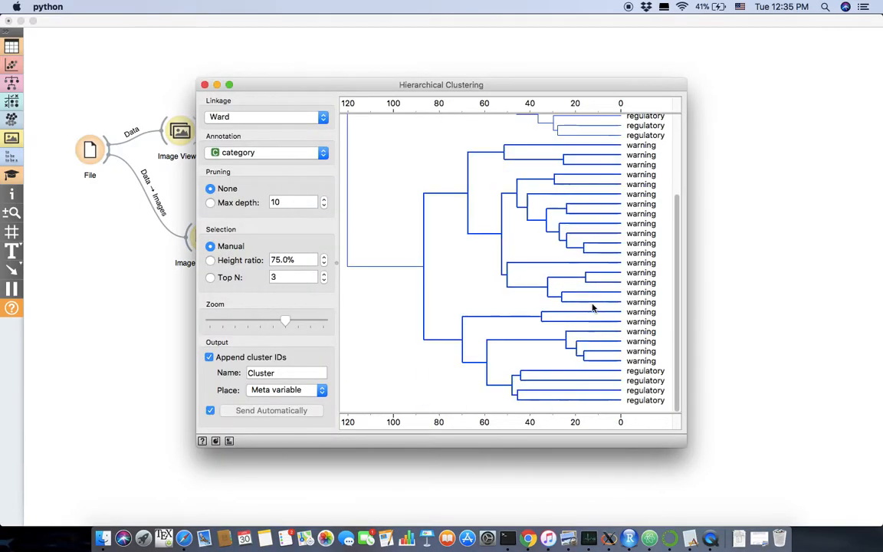
scroll(600, 299, "up", 3)
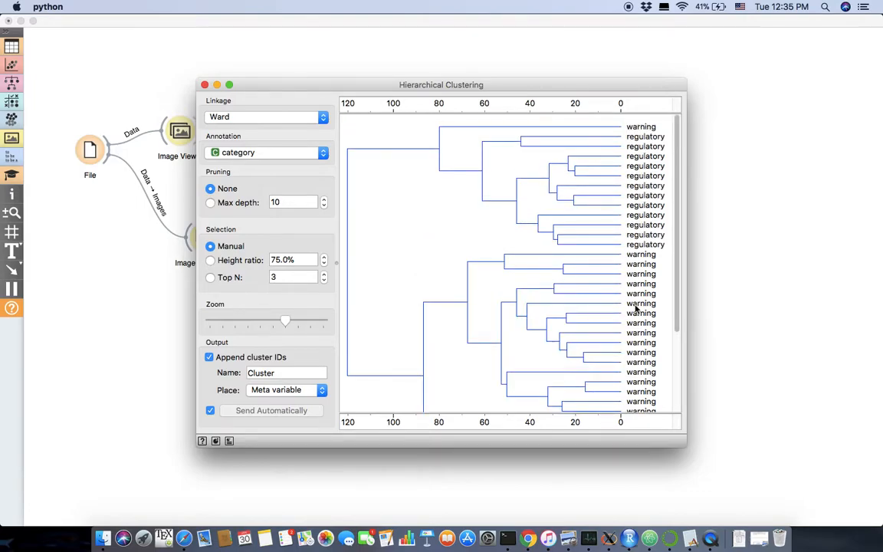
scroll(640, 322, "down", 3)
scroll(583, 197, "up", 5)
scroll(640, 314, "down", 4)
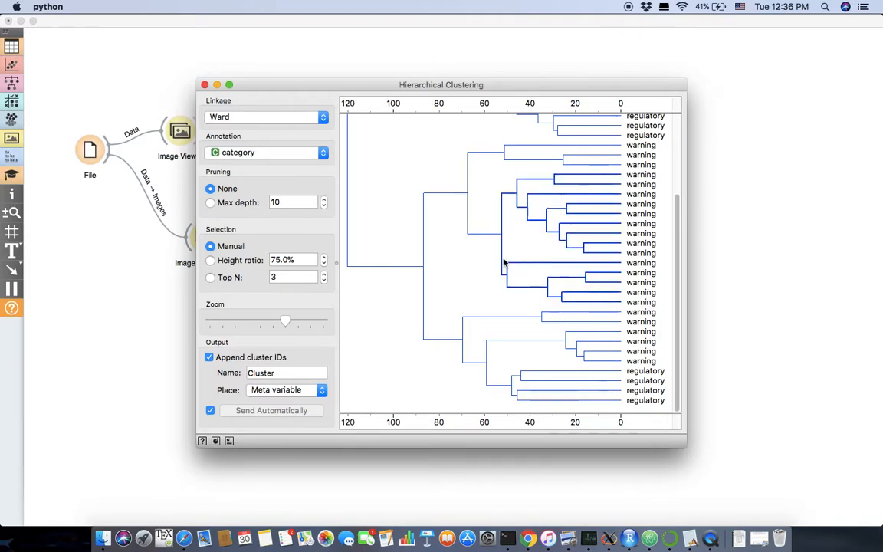
left_click(205, 84)
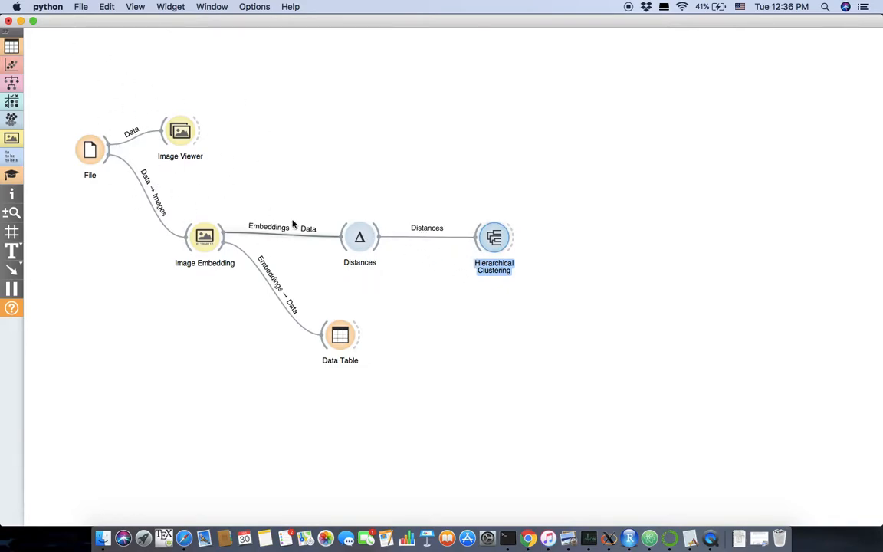
Step: Remove all widgets of the traffic sign workflow from the canvas
left_click_drag(69, 56, 609, 382)
right_click(347, 344)
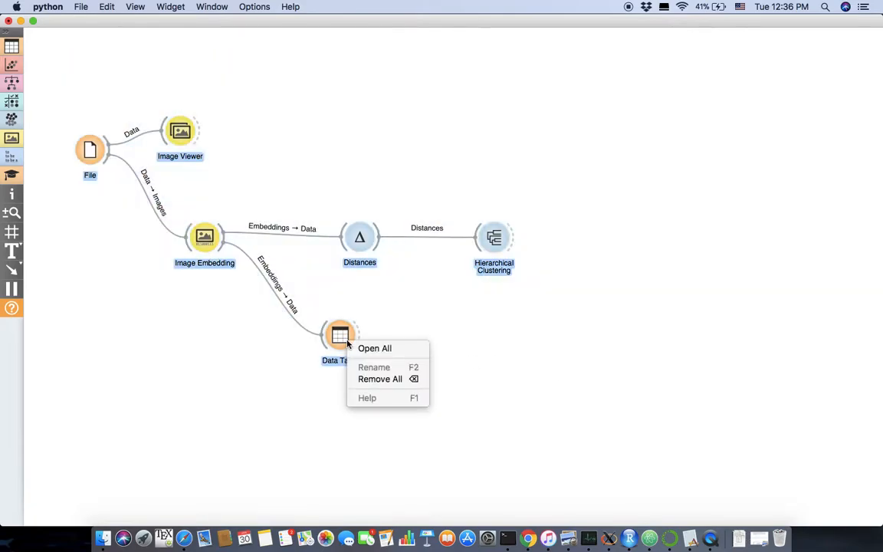
left_click(378, 379)
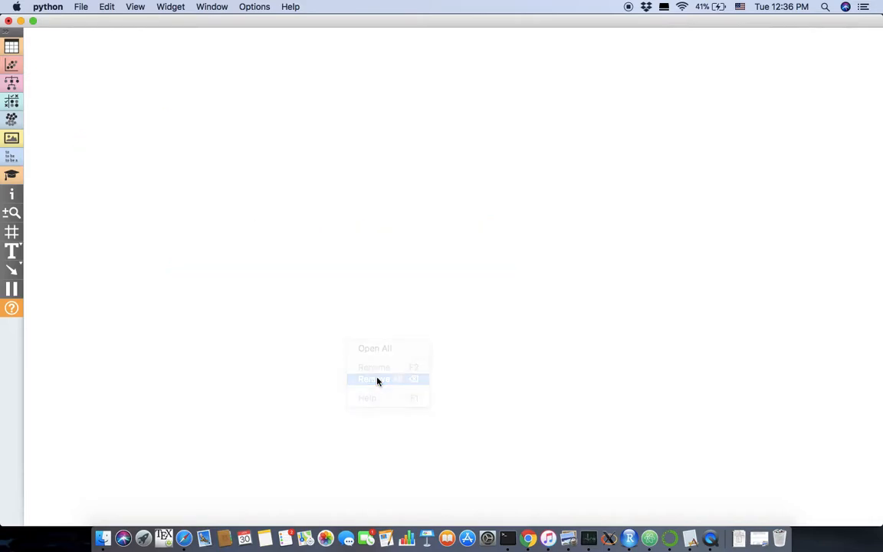
Step: Add an Import Images widget to the empty canvas
right_click(112, 115)
type("impor")
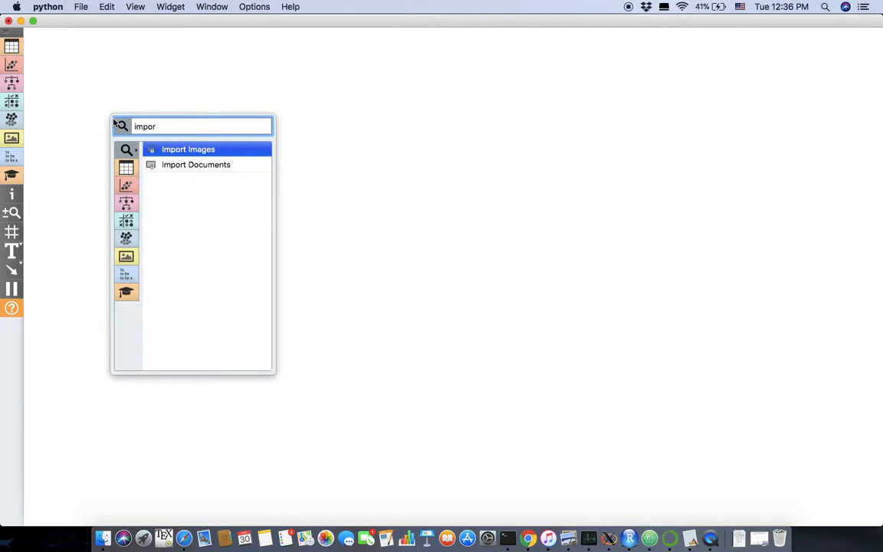
key("Return")
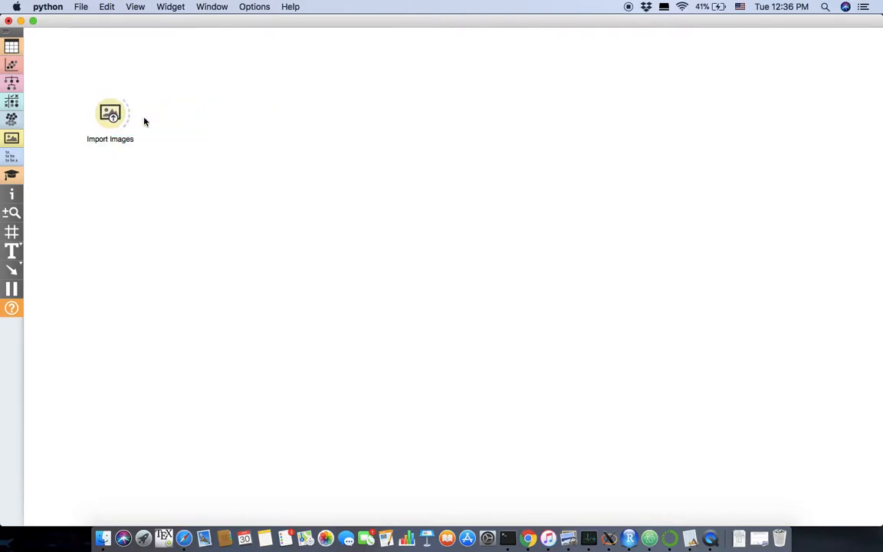
Step: Switch to Finder, move Milka.jpg from the domestic-animals folder to the desktop, and return to the workflow canvas
key("ctrl+Right")
left_click_drag(313, 264, 325, 452)
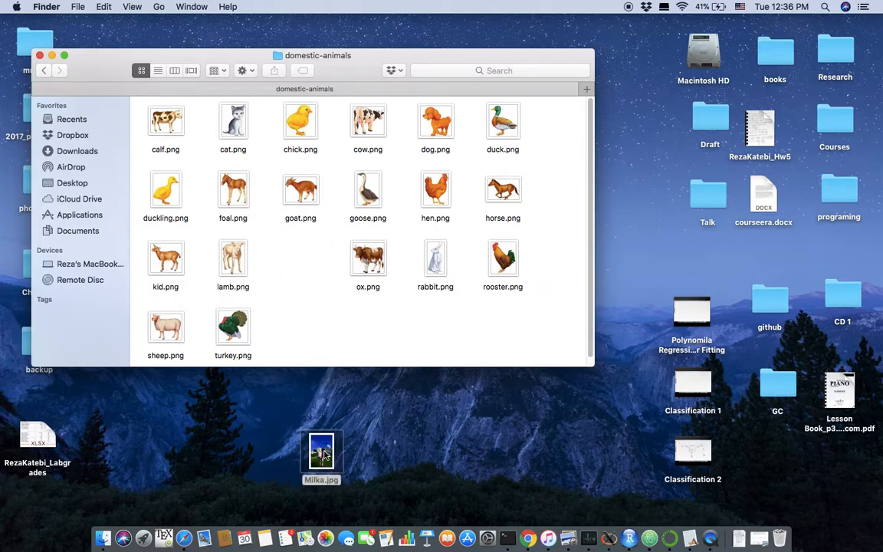
key("ctrl+Left")
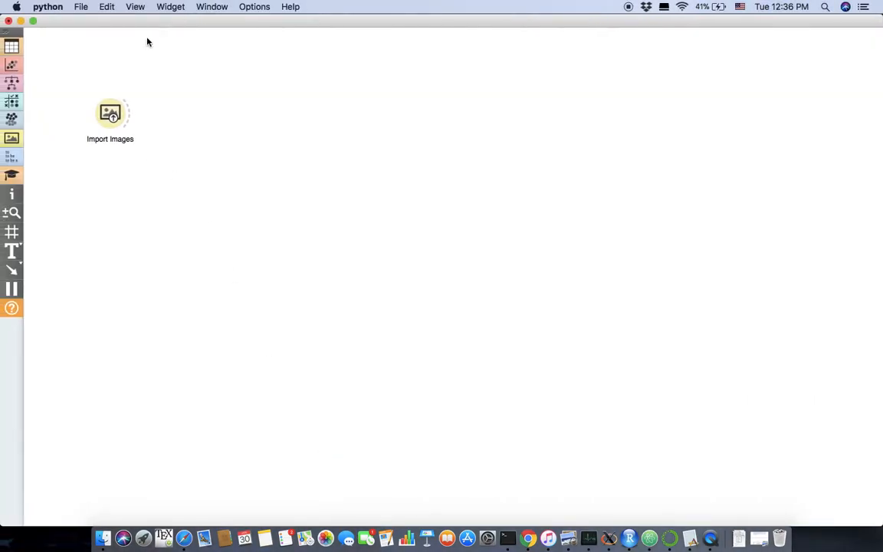
Step: Move the Import Images widget slightly down and load the domestic-animals folder from Datasets into it
left_click_drag(110, 113, 243, 156)
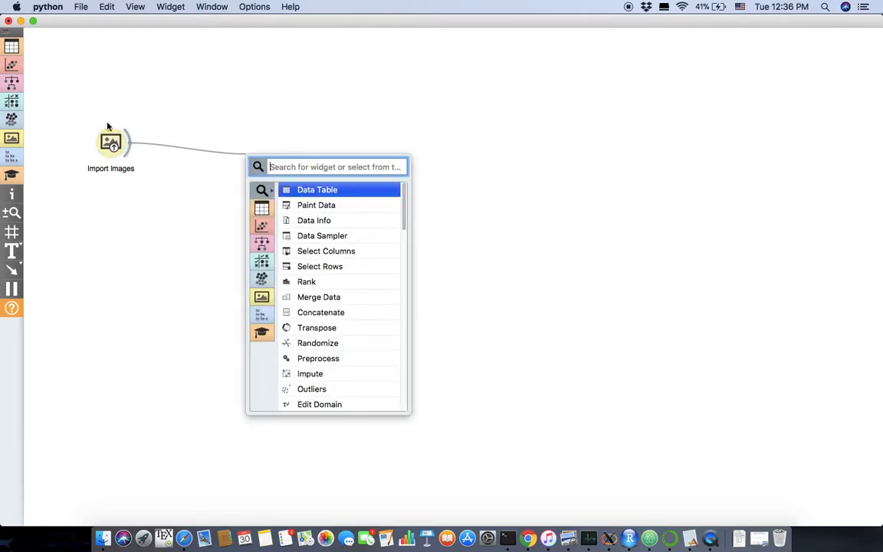
left_click(108, 144)
double_click(110, 147)
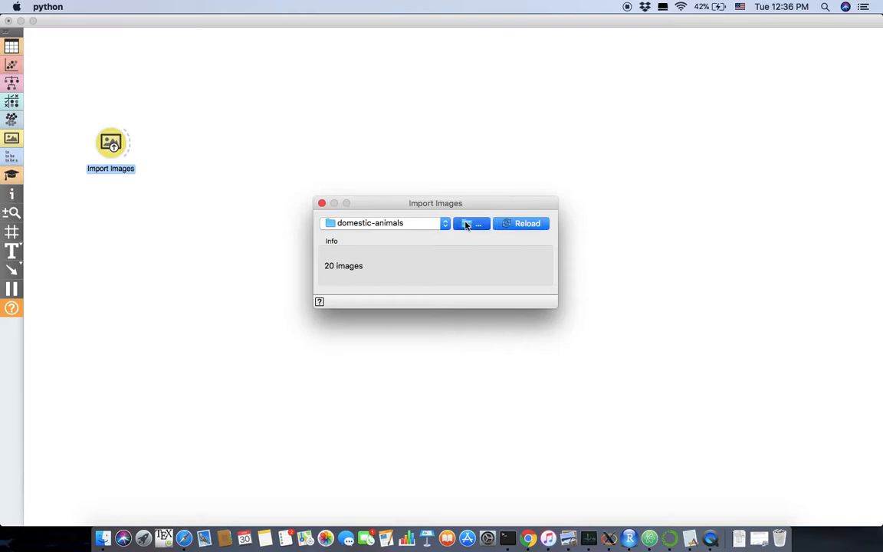
left_click(467, 224)
left_click(340, 134)
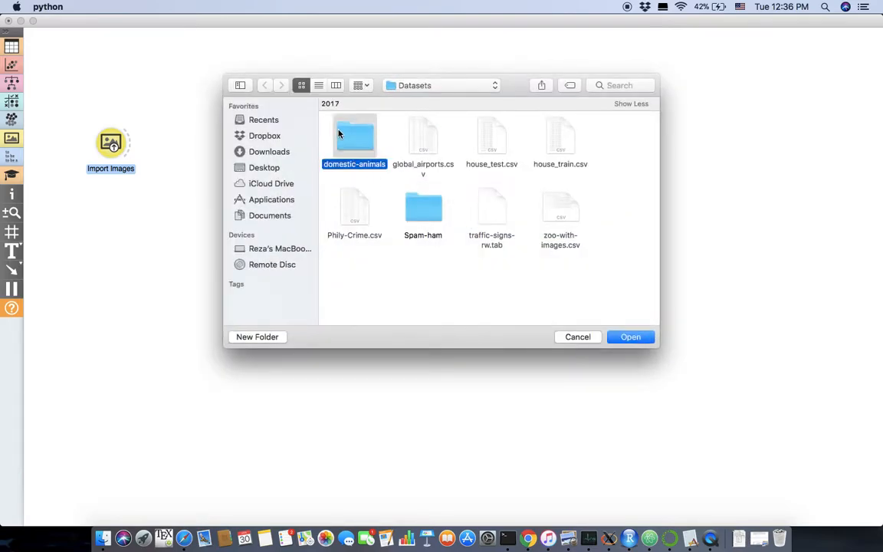
left_click(638, 345)
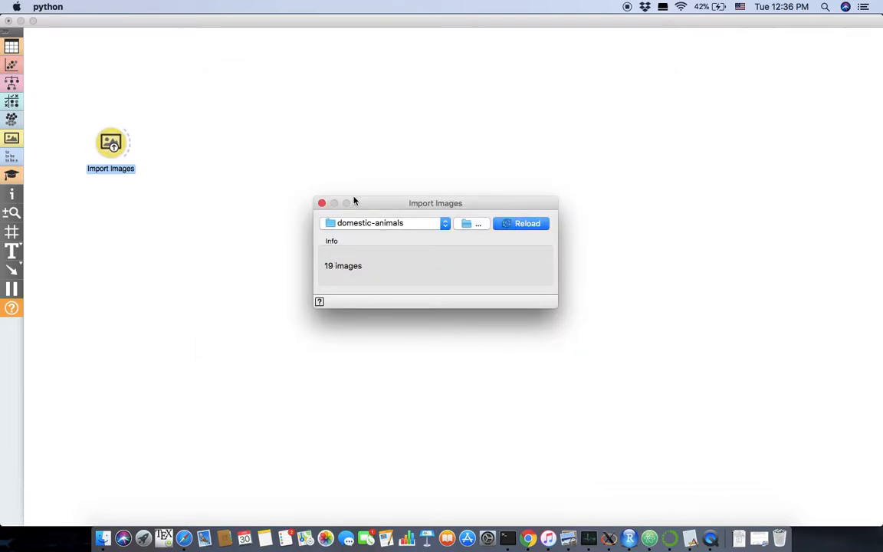
left_click(322, 204)
Step: Connect a new Image Viewer widget to Import Images
left_click_drag(130, 143, 199, 139)
type("image")
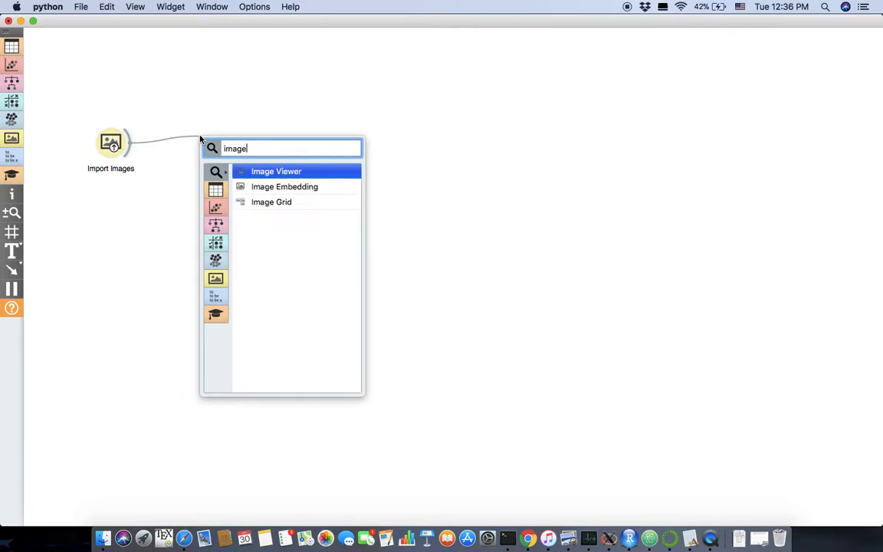
key("Down")
key("Down")
key("Up")
key("Up")
key("Return")
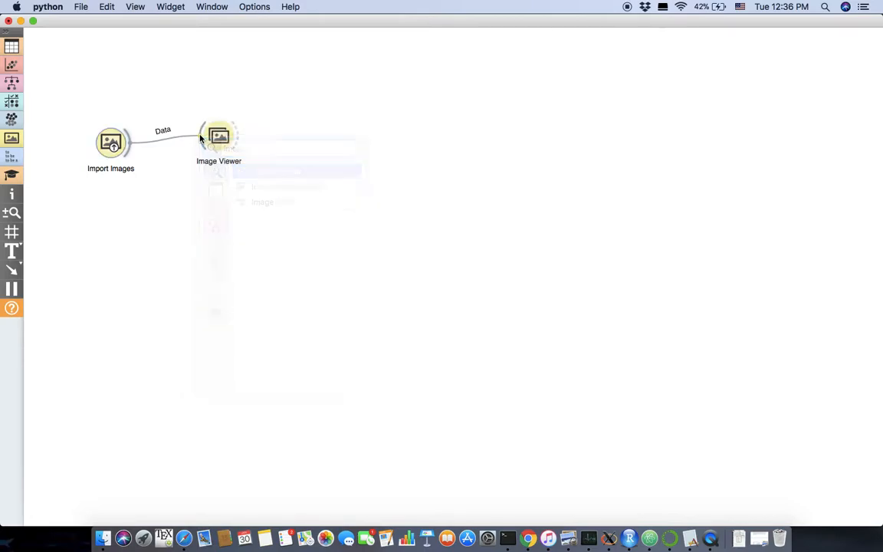
Step: Browse the imported animal pictures in the Image Viewer through to the end of the set
double_click(210, 137)
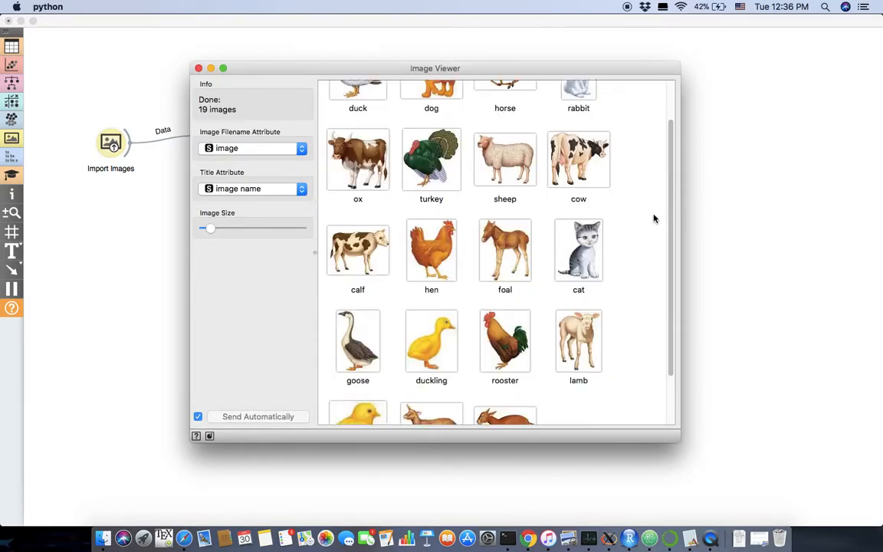
scroll(411, 138, "down", 5)
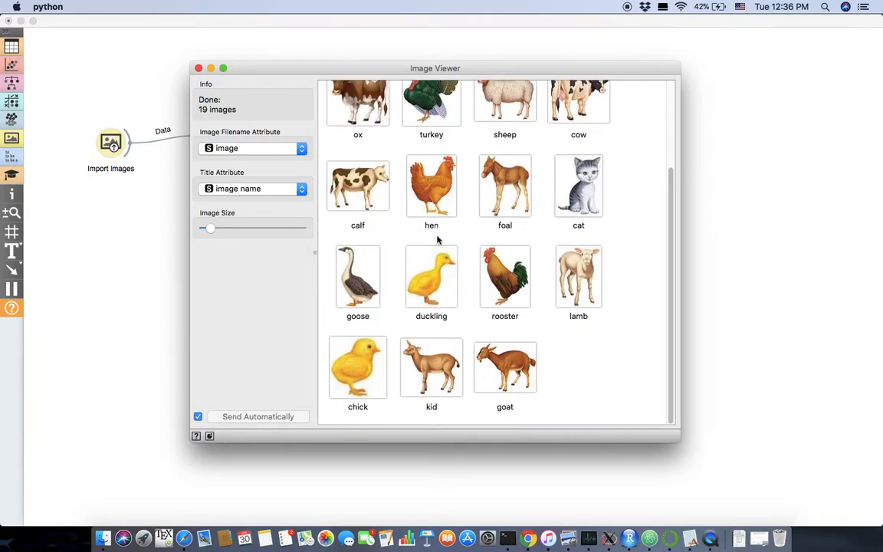
left_click(199, 68)
Step: Move the Image Viewer up out of the way and connect a new Image Embedding widget to Import Images
left_click_drag(219, 135, 240, 110)
type("image")
key("Down")
key("Return")
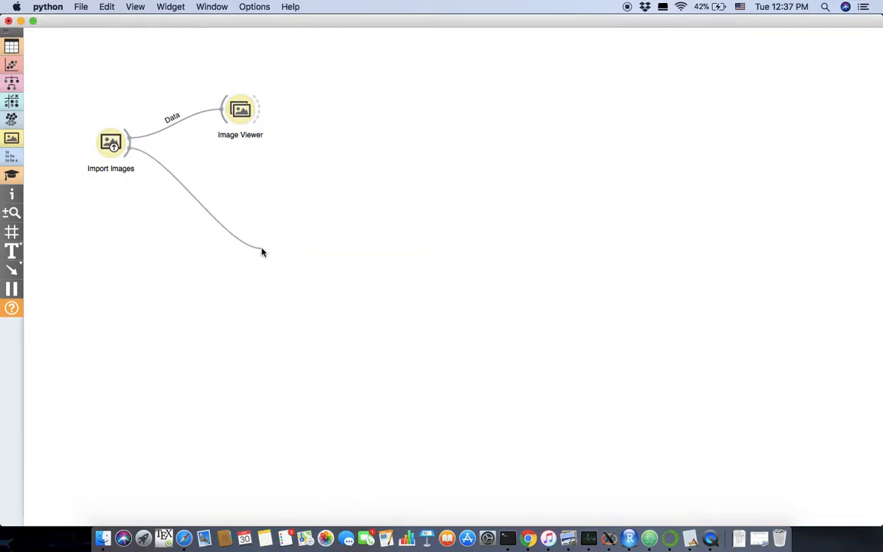
Step: Connect a new Data Table widget to the Image Embedding output
left_click_drag(297, 260, 278, 321)
type("data")
key("Return")
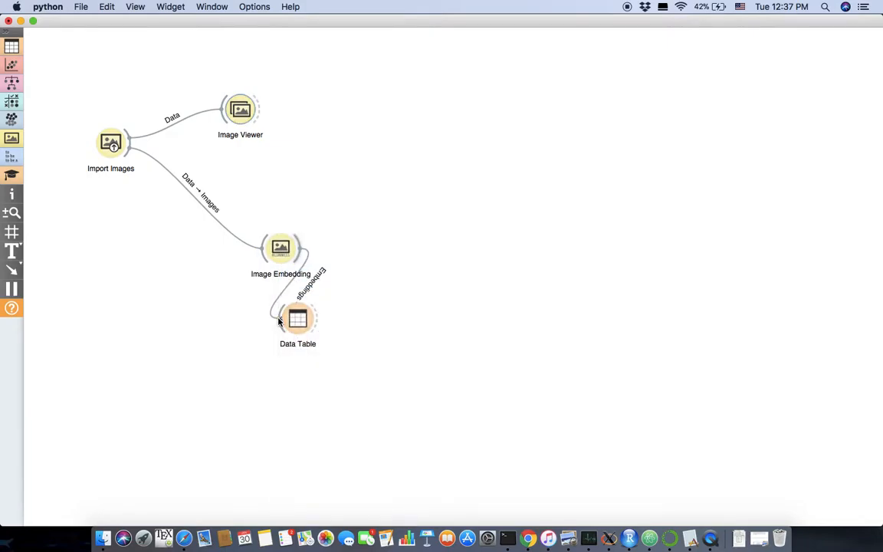
Step: Inspect the embedding features in the Data Table through the last column, and remove the Data Table widget
double_click(298, 316)
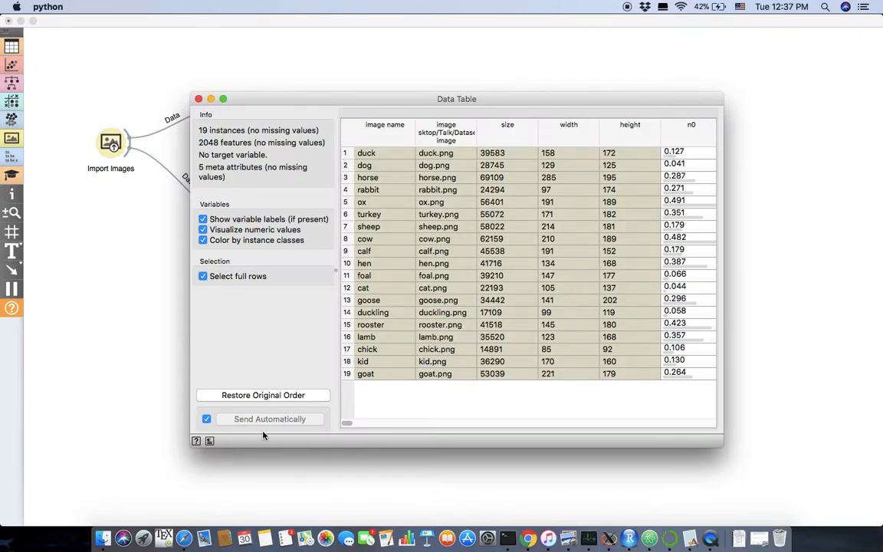
left_click_drag(345, 423, 694, 394)
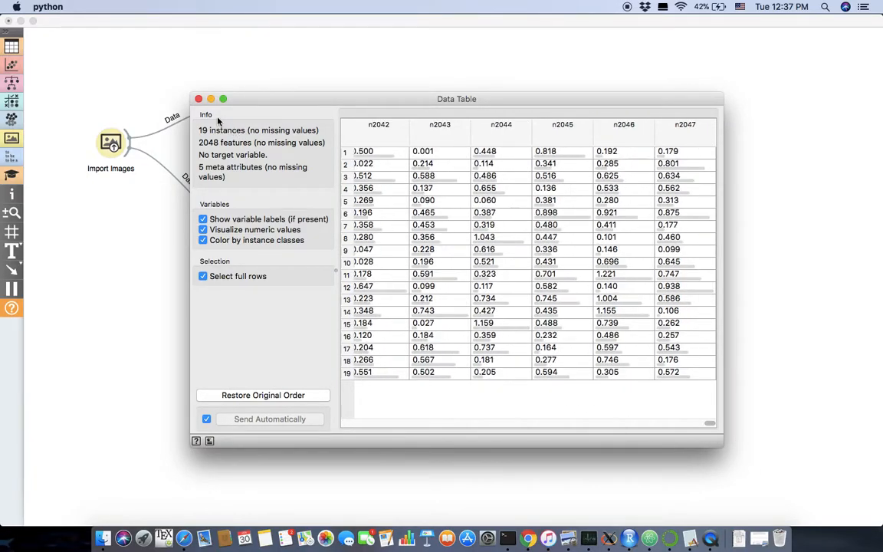
left_click(197, 98)
right_click(299, 318)
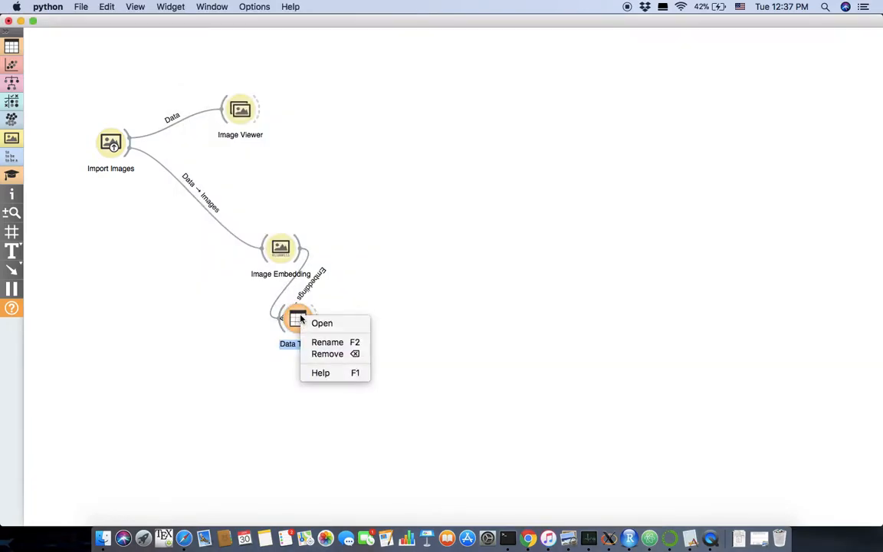
left_click(328, 354)
Step: Connect a new Distances widget to Image Embedding and align it with the embedding widget
left_click_drag(300, 247, 402, 250)
type("dis")
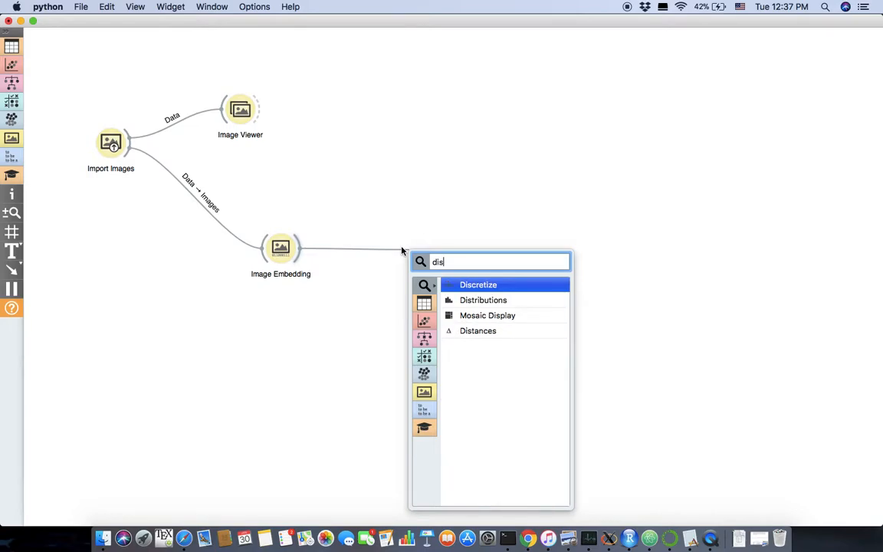
key("Down")
key("Down")
key("Down")
key("Return")
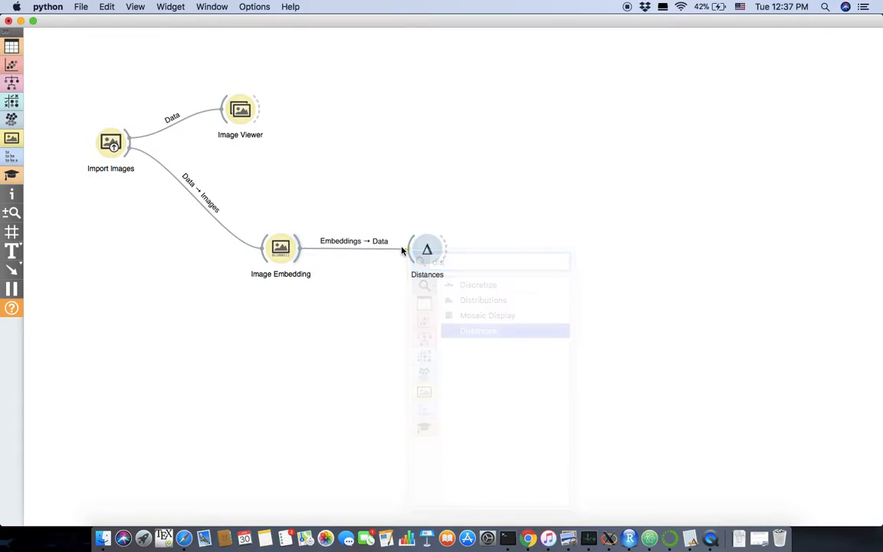
left_click_drag(437, 252, 439, 251)
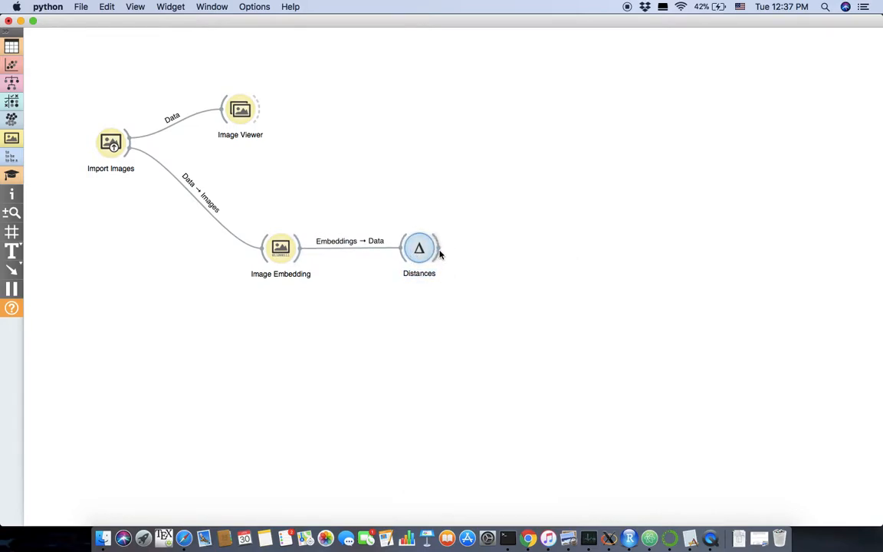
Step: Connect a new Hierarchical Clustering widget to the Distances output
left_click_drag(497, 250, 497, 250)
type("hier")
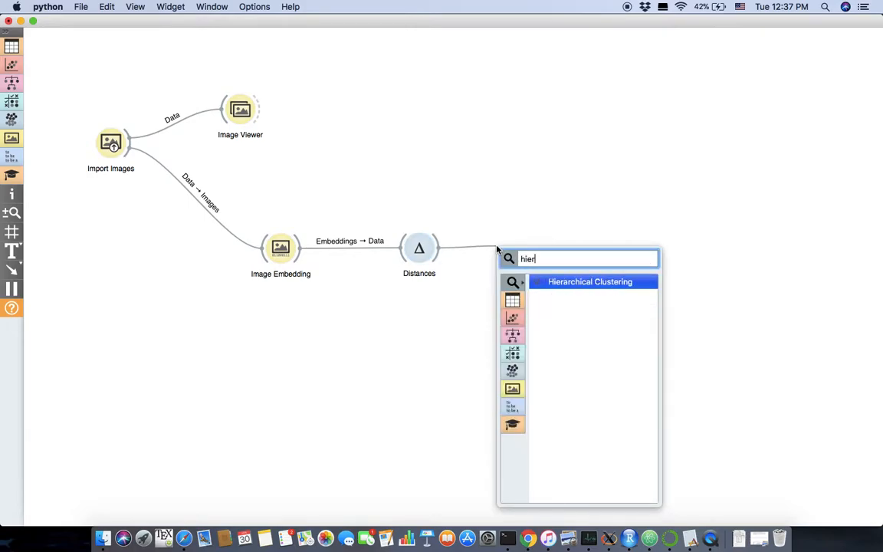
key("Return")
Step: Select the dendrogram cluster containing ox, cow, calf, sheep and lamb in Hierarchical Clustering
double_click(507, 246)
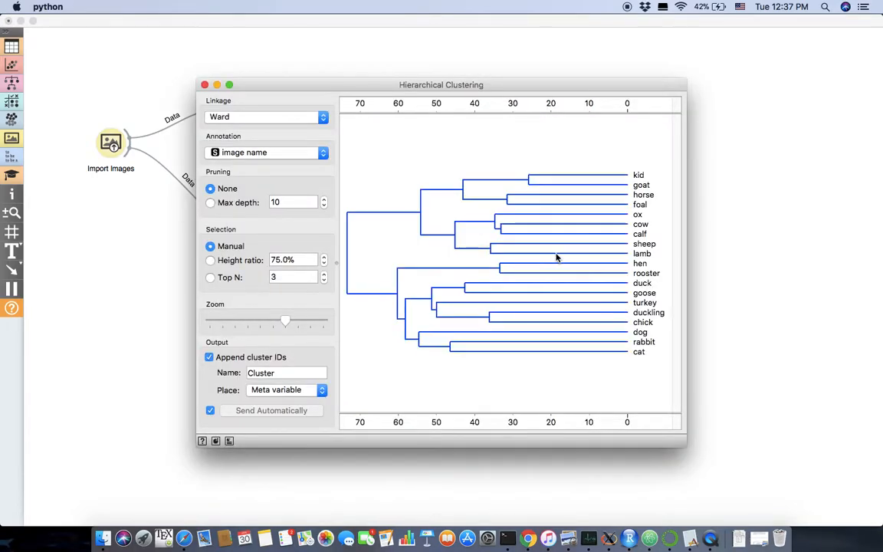
left_click(465, 240)
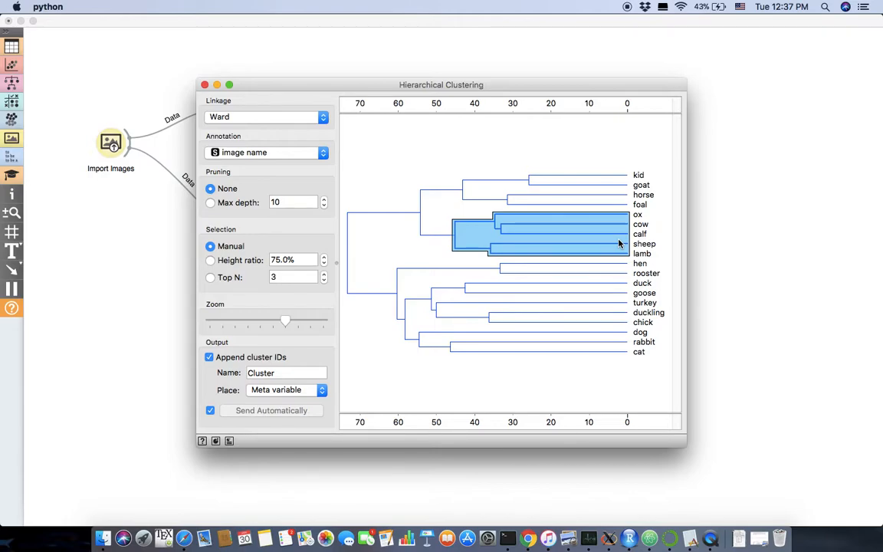
key("super+w")
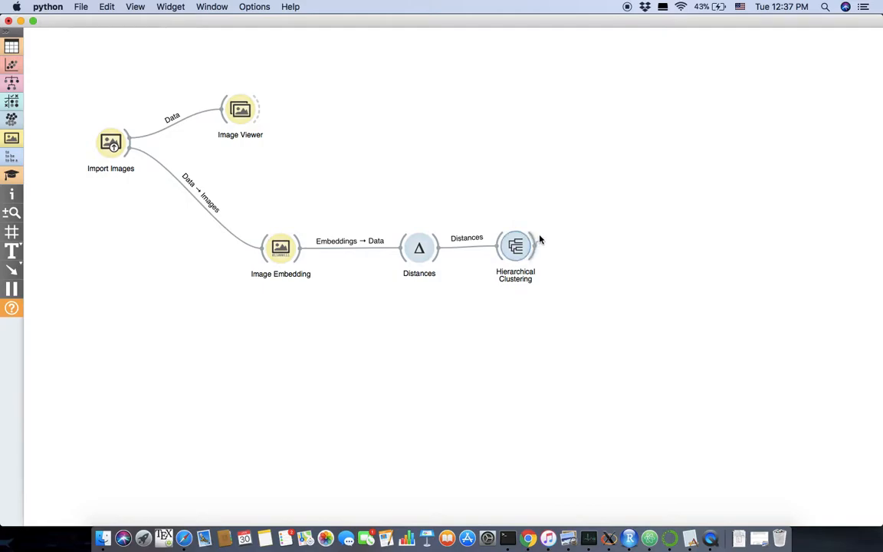
Step: Connect a second Image Viewer to Hierarchical Clustering's selected data and view the images of the selected cluster
left_click_drag(539, 242, 559, 184)
type("iamge")
key("BackSpace")
key("BackSpace")
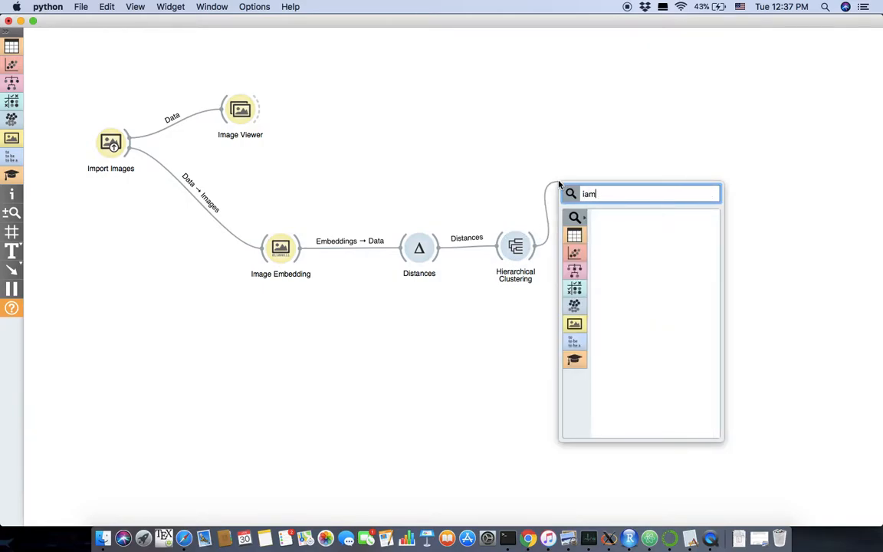
key("BackSpace")
key("BackSpace")
type("mage")
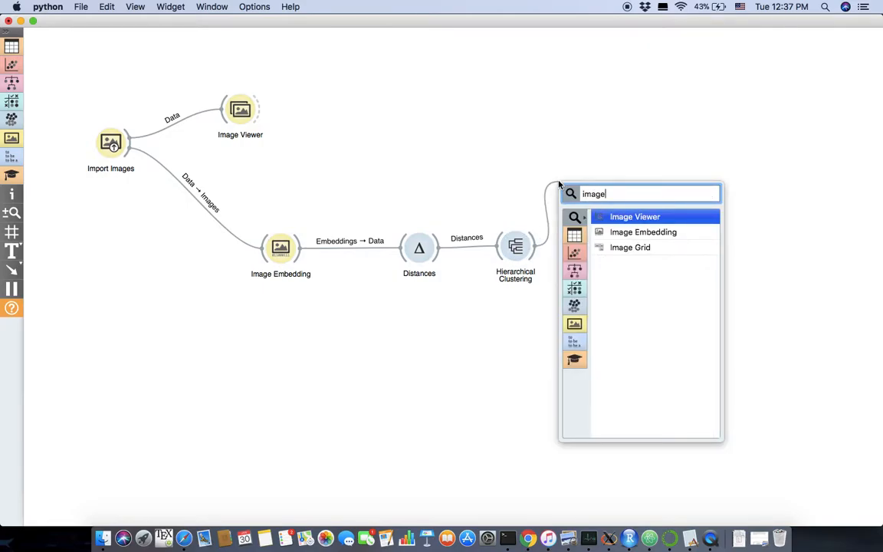
key("Return")
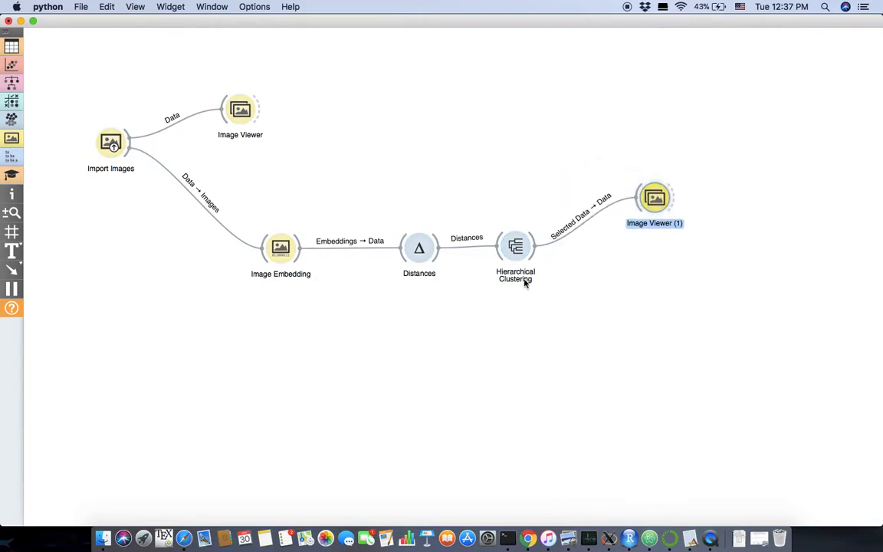
double_click(644, 204)
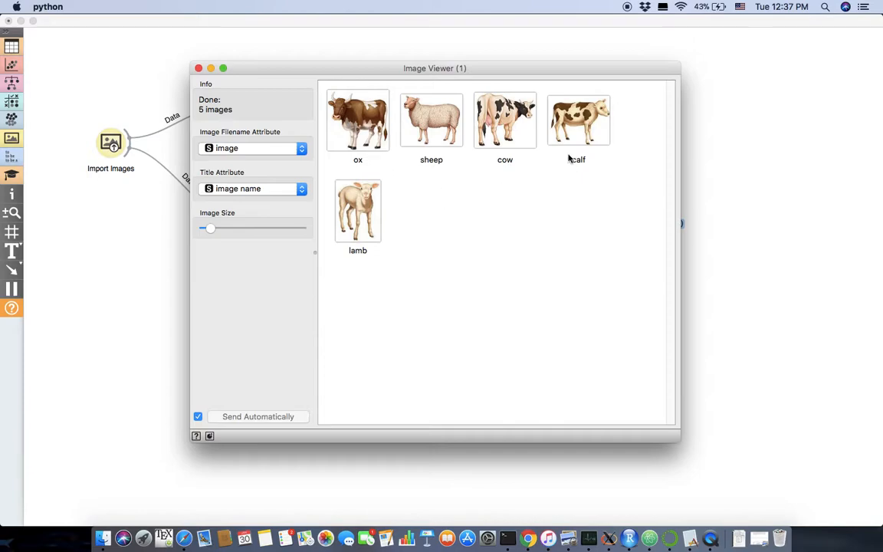
left_click(371, 132)
Step: Switch to Finder, move Milka.jpg from the desktop into the domestic-animals folder, and return to the workflow canvas
key("ctrl+Right")
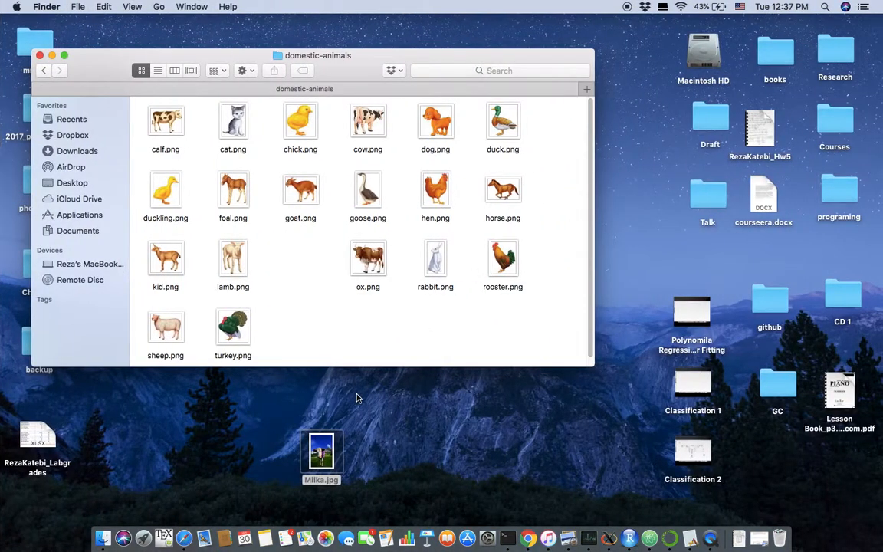
left_click_drag(326, 445, 328, 338)
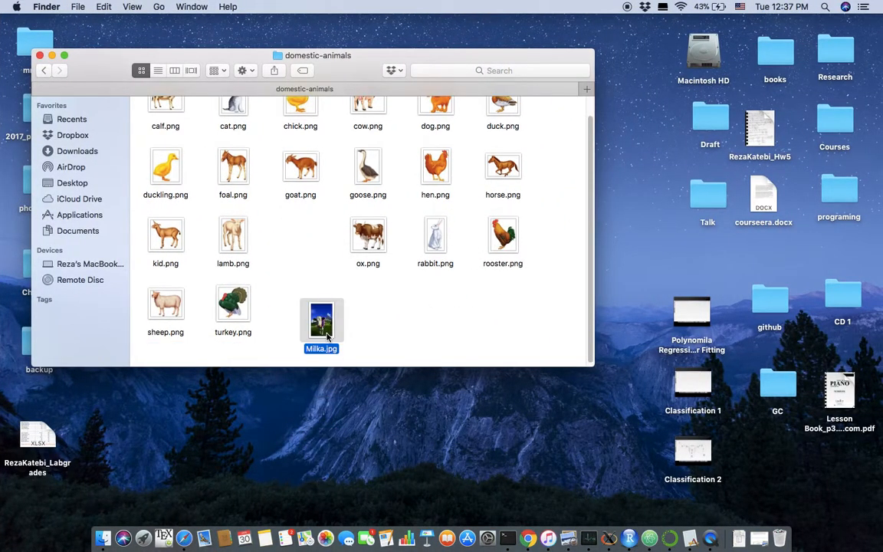
key("ctrl+Left")
Step: Reload the domestic-animals folder in Import Images to include the added picture
left_click(110, 147)
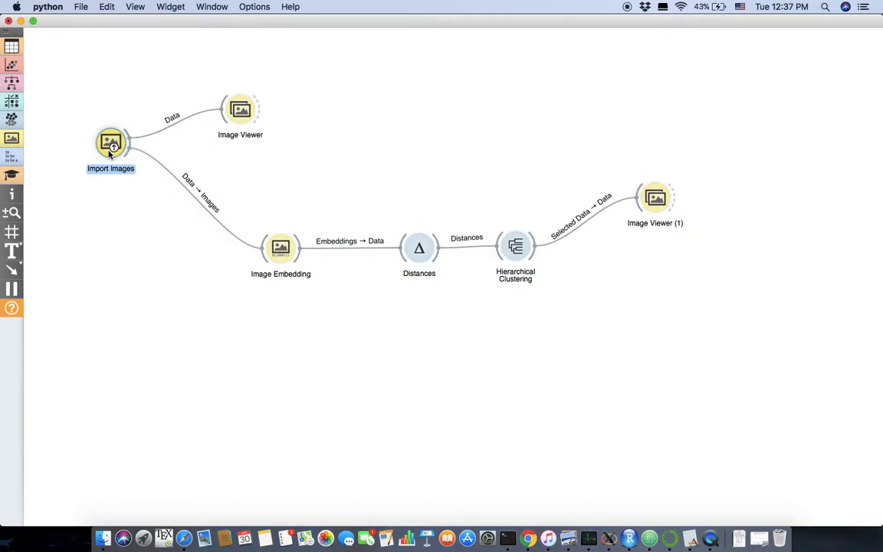
double_click(110, 147)
left_click(530, 225)
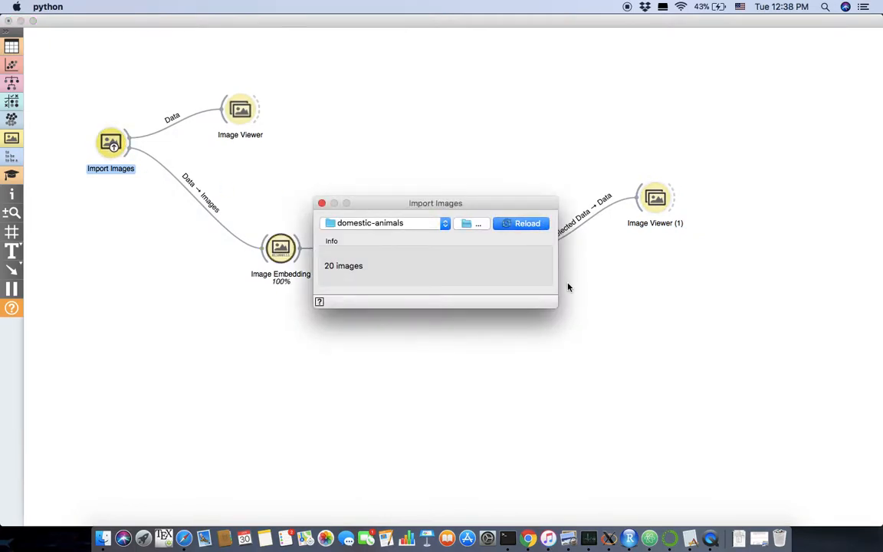
left_click(607, 300)
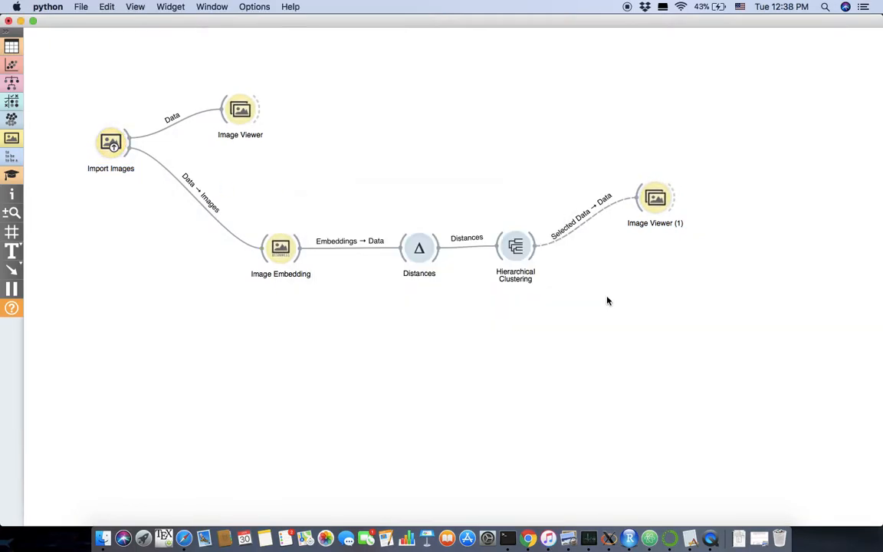
Step: Select the dendrogram cluster joining Milka with ox, cow, calf, sheep and lamb in Hierarchical Clustering
double_click(516, 251)
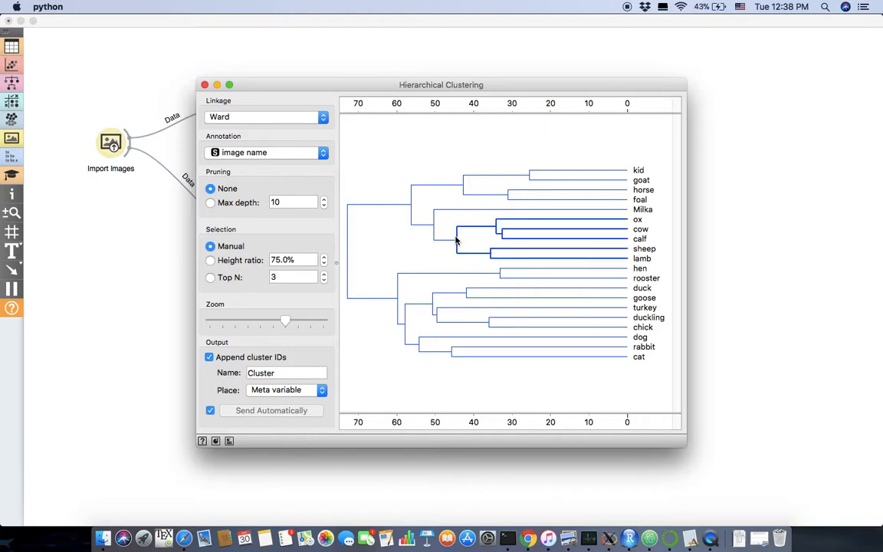
left_click(436, 233)
left_click(681, 187)
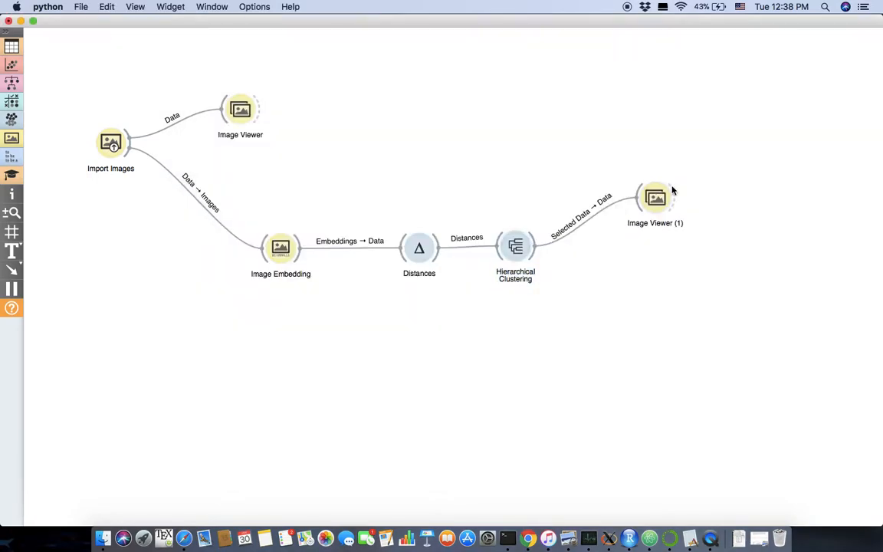
Step: View the images of the cluster containing Milka in Image Viewer (1)
double_click(654, 198)
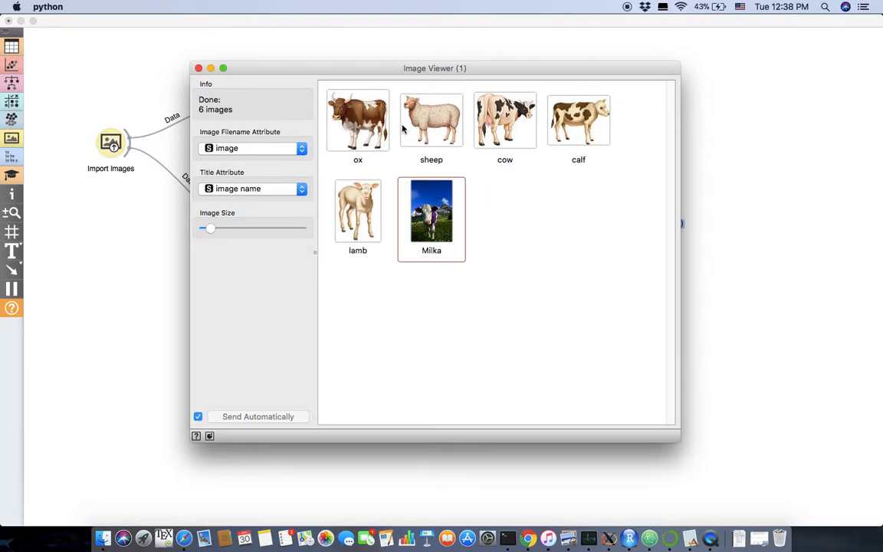
left_click(197, 68)
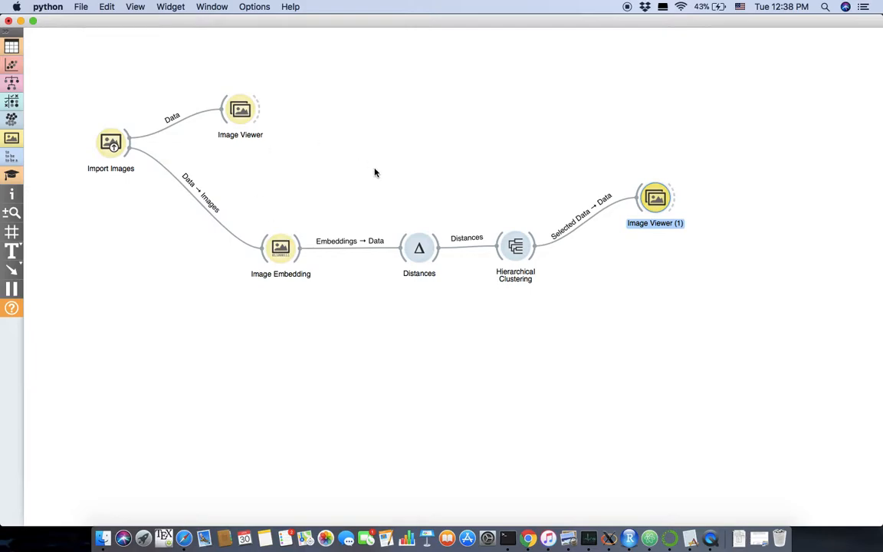
Step: Remove the Distances, Hierarchical Clustering, Image Viewer (1) and Import Images widgets from the workflow
left_click_drag(381, 166, 694, 347)
right_click(512, 242)
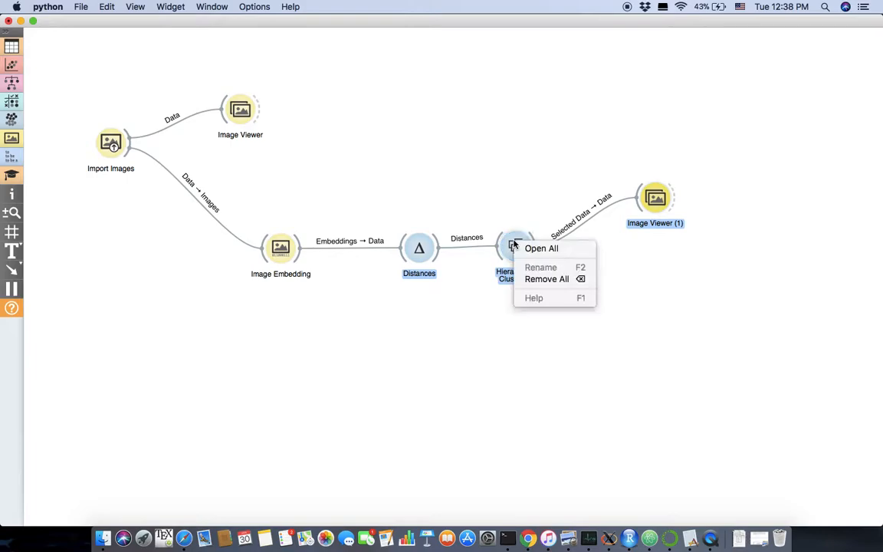
left_click(536, 281)
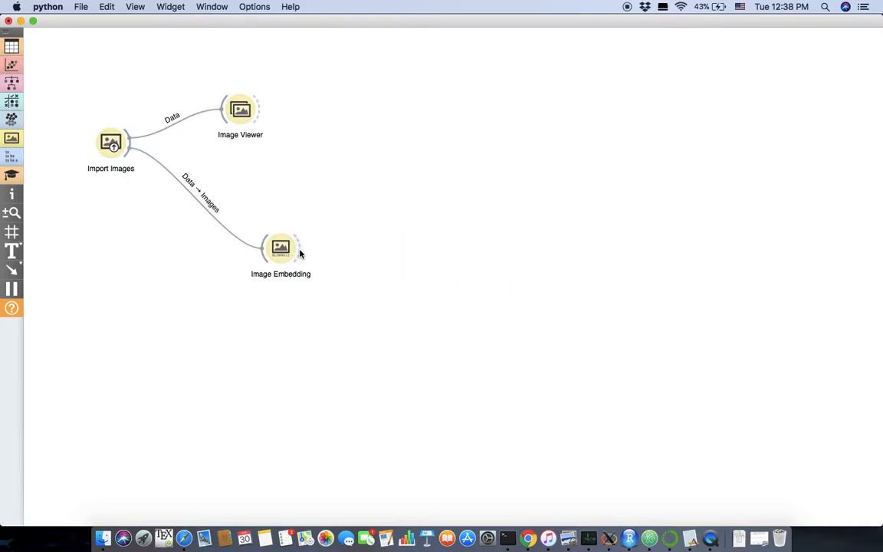
right_click(117, 152)
left_click(148, 187)
Step: Add a File widget to the canvas and use the traffic-signs-rw.tab dataset in it
right_click(91, 153)
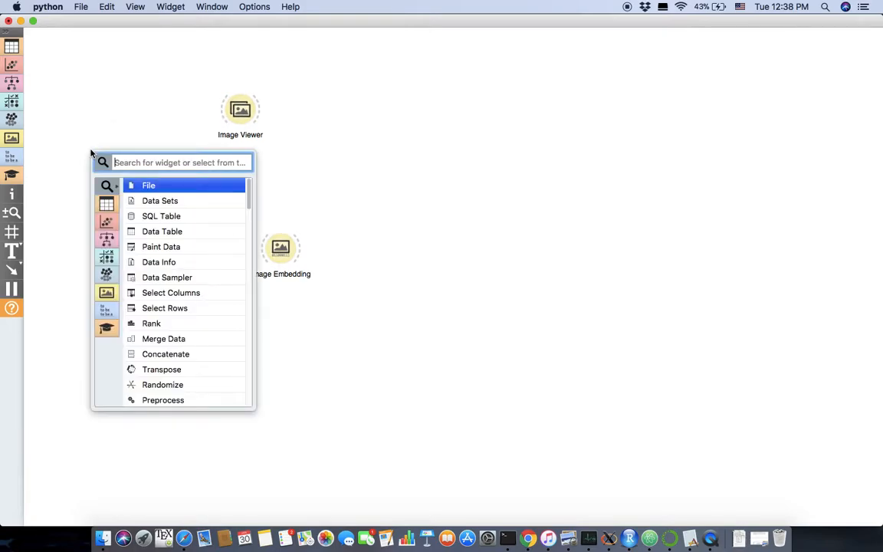
left_click(140, 186)
double_click(89, 149)
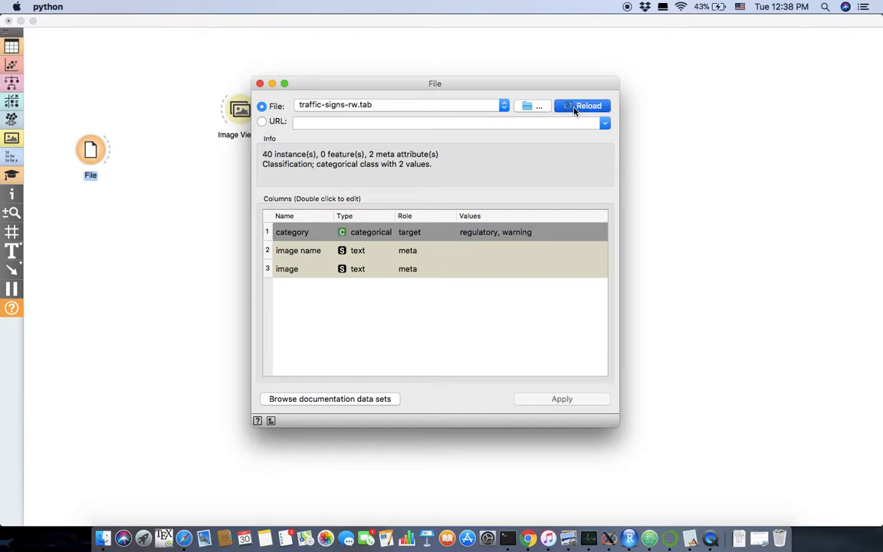
left_click(259, 83)
Step: Connect File to Image Viewer and Image Embedding, and feed the embeddings into a new Test & Score widget
left_click_drag(106, 148, 506, 245)
type("te")
key("Return")
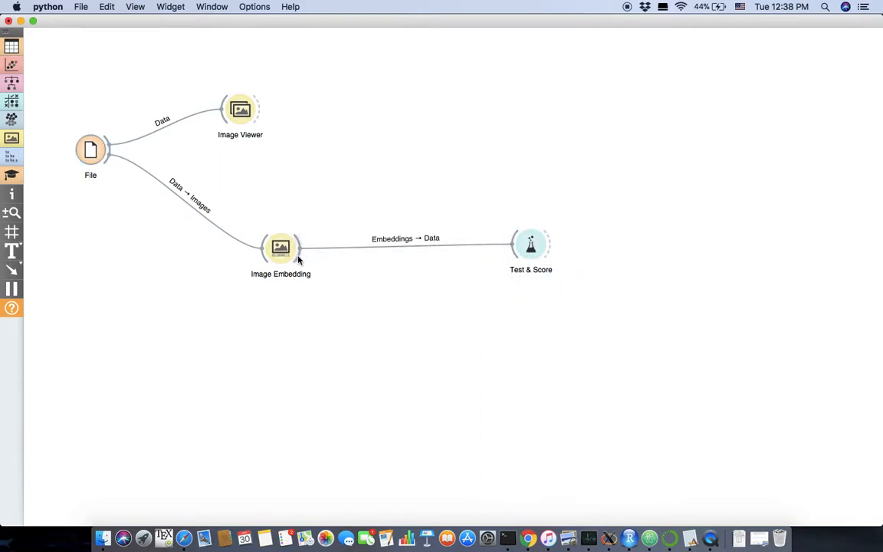
Step: Add an SVM widget fed by Image Embedding, connect it to Test & Score as learner, and place it below them
left_click_drag(299, 259, 354, 332)
type("sv")
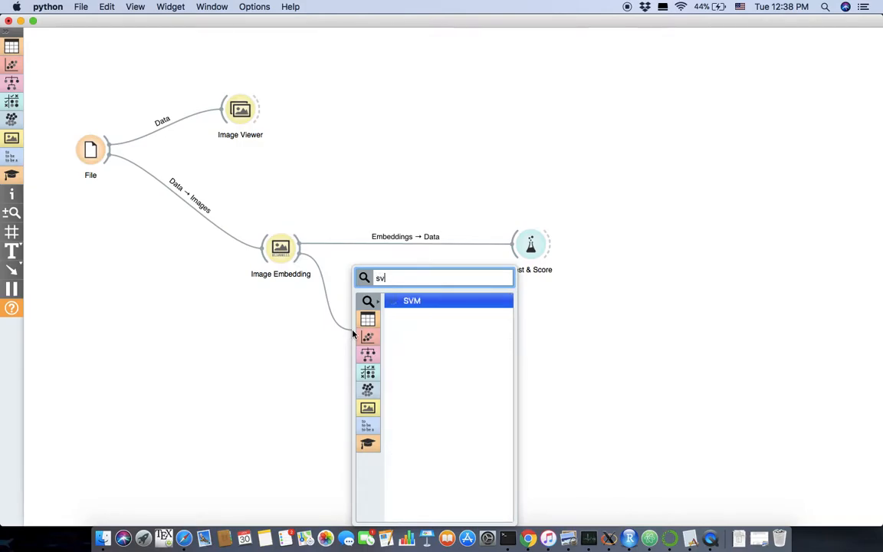
key("Return")
left_click_drag(386, 331, 527, 249)
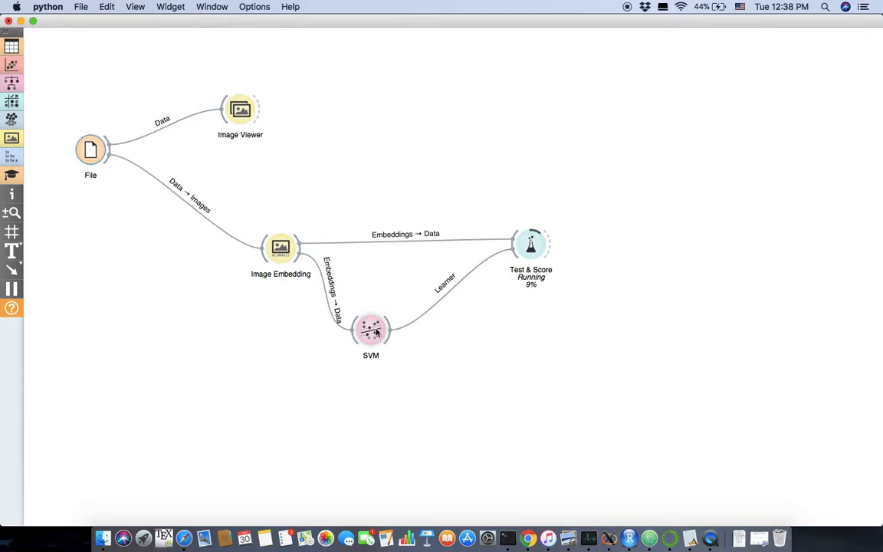
left_click_drag(370, 330, 396, 353)
Step: Examine the SVM's cross-validation scores in Test & Score and check the SVM's kernel settings
double_click(530, 247)
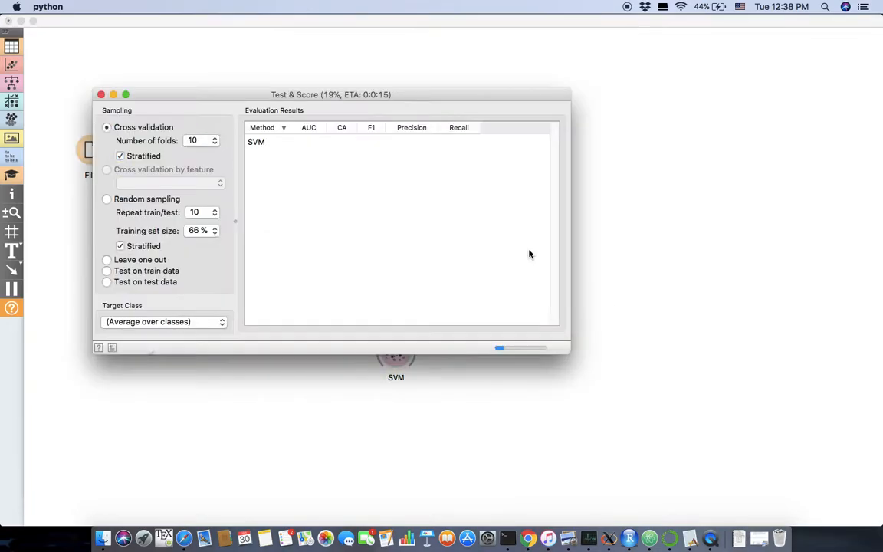
left_click_drag(177, 97, 112, 48)
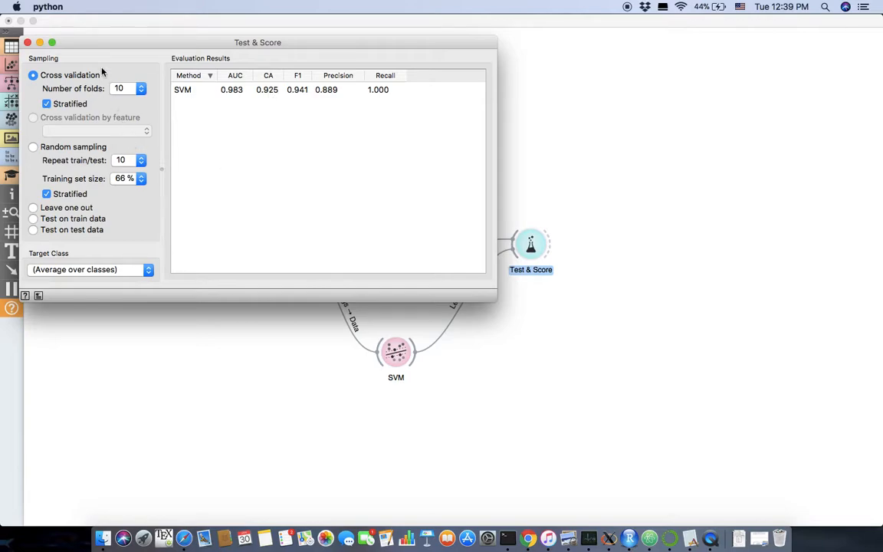
double_click(396, 351)
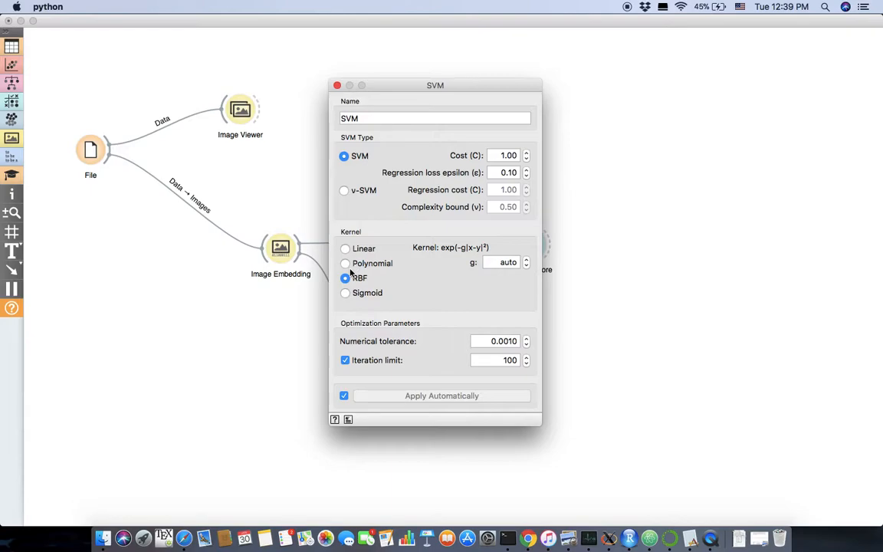
left_click(338, 86)
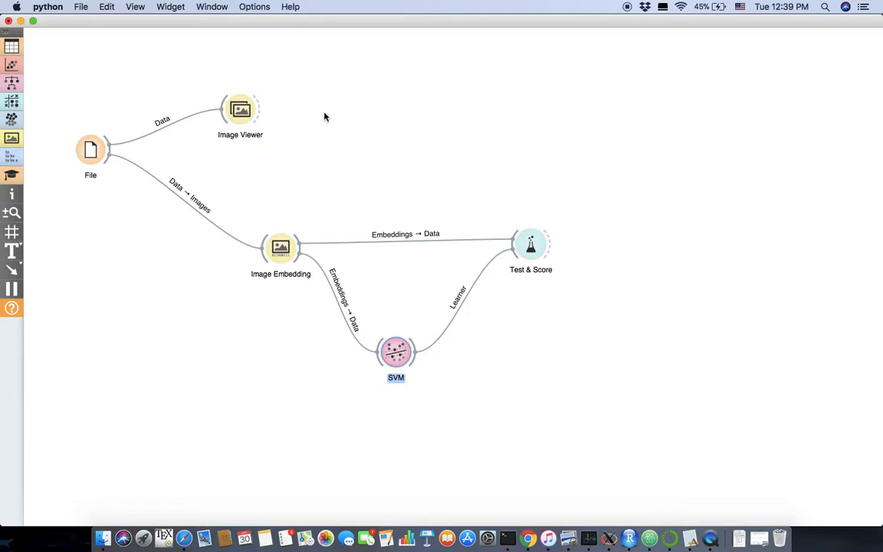
Step: Remove the link from Image Embedding to SVM and move the SVM widget slightly upward
left_click_drag(44, 46, 563, 341)
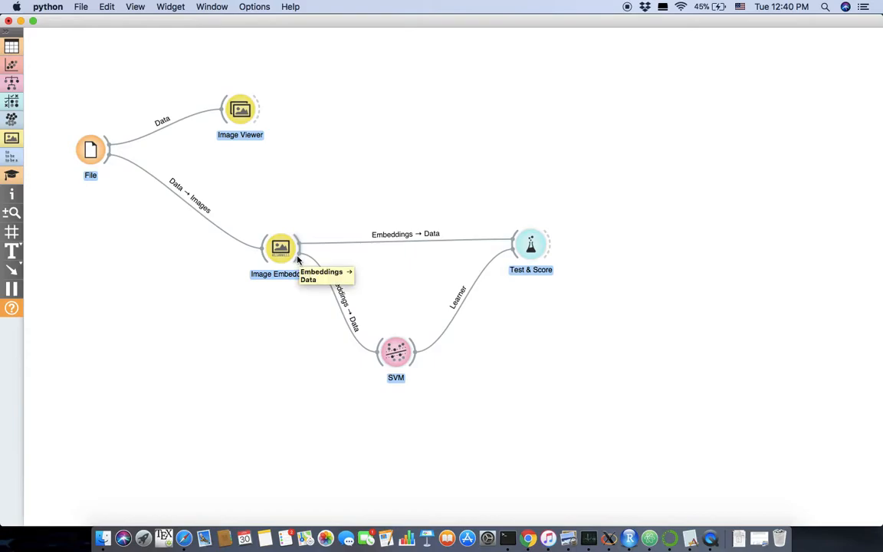
mouse_move(515, 256)
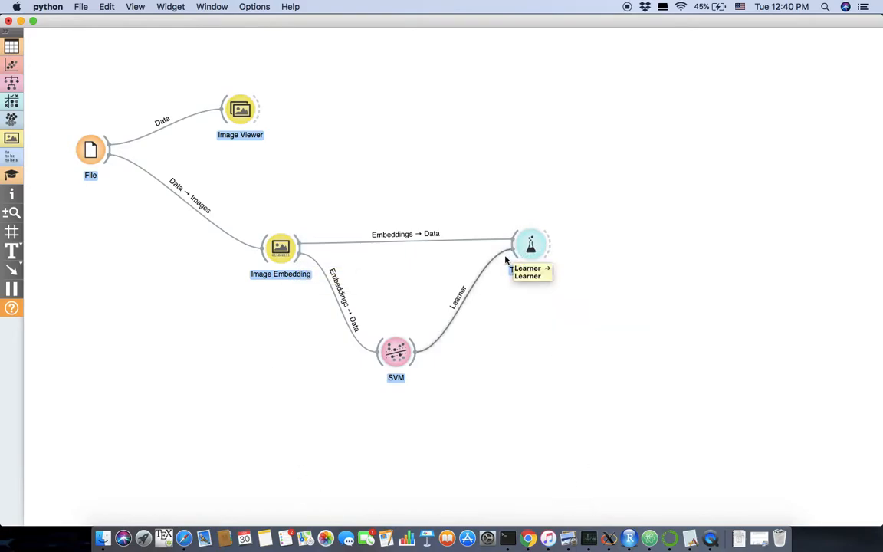
right_click(357, 337)
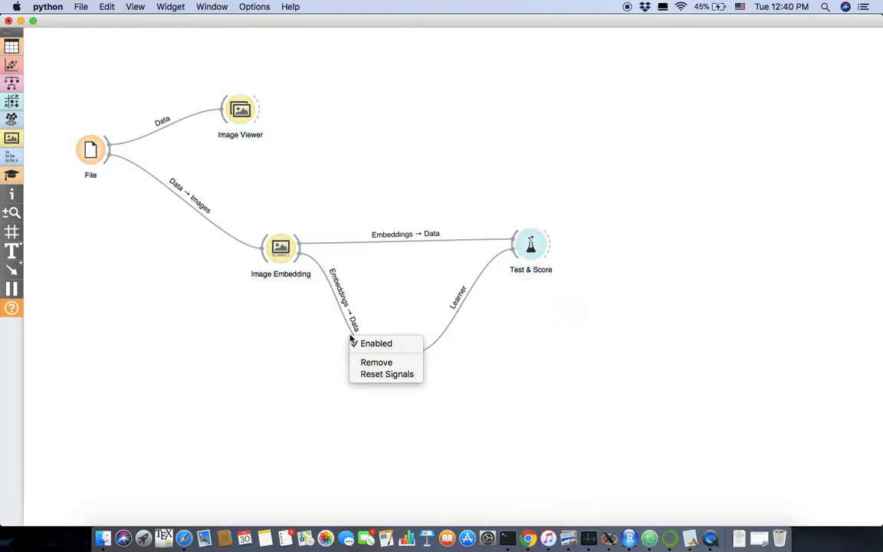
left_click(379, 352)
left_click_drag(392, 351, 400, 325)
Step: Add a Neural Network learner connected to Test & Score and place it below SVM
left_click_drag(515, 249, 462, 358)
type("ne")
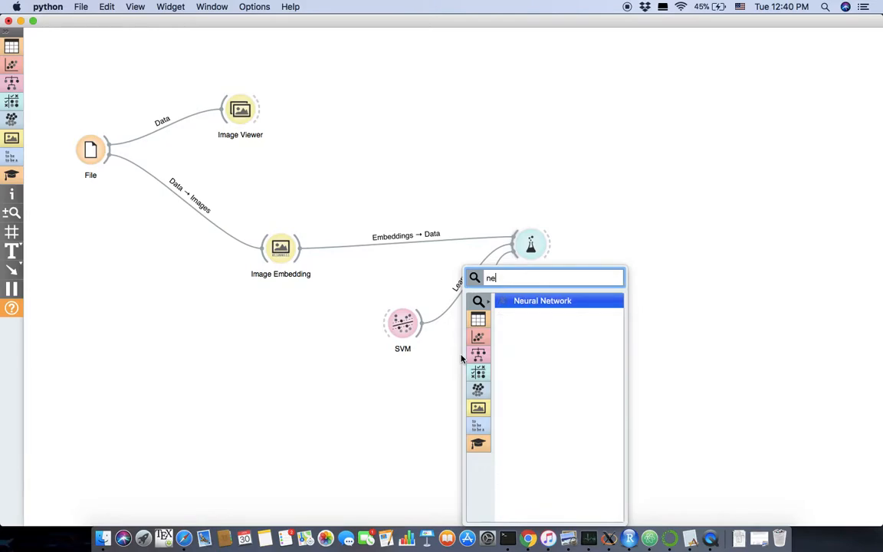
left_click(527, 299)
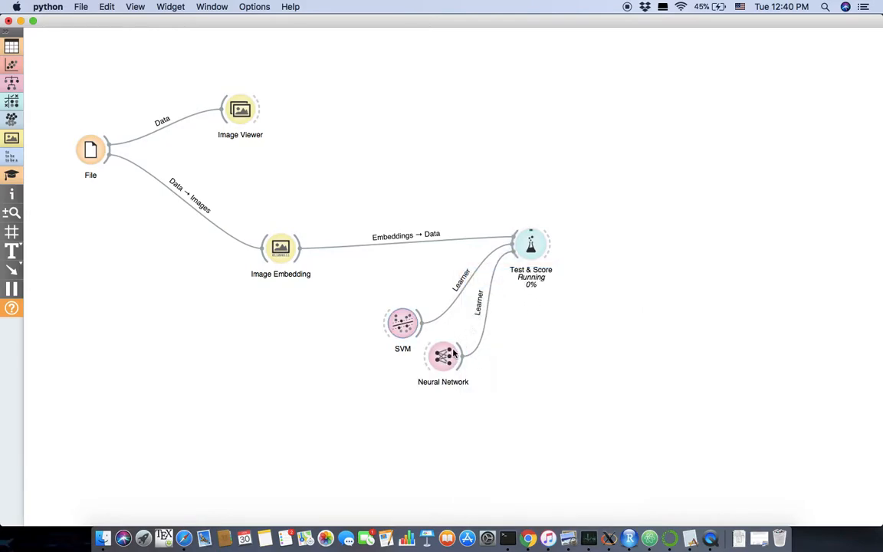
left_click_drag(443, 357, 385, 405)
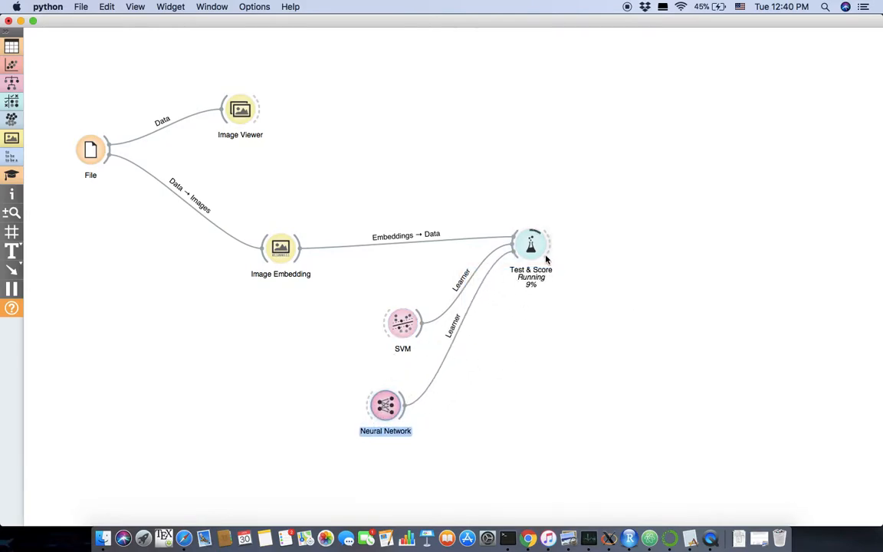
Step: Compare the cross-validation scores of SVM and Neural Network in Test & Score
mouse_move(542, 253)
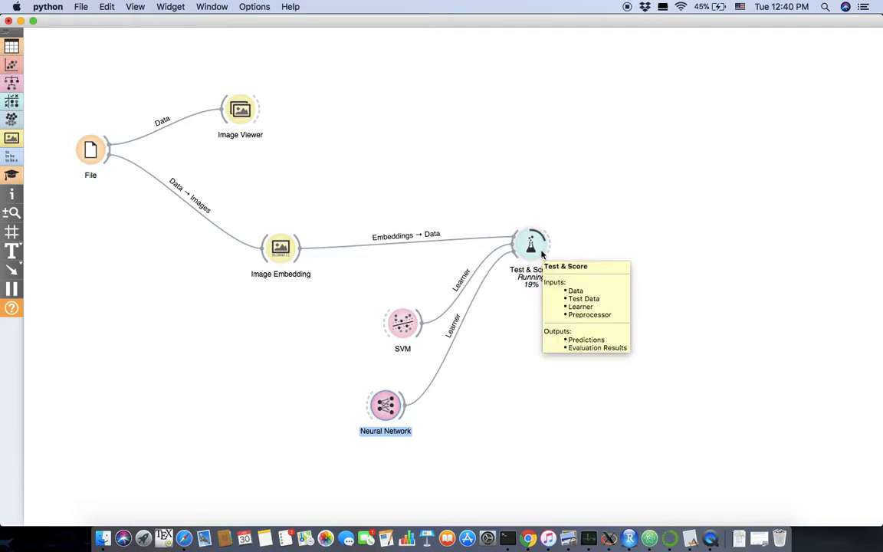
double_click(540, 252)
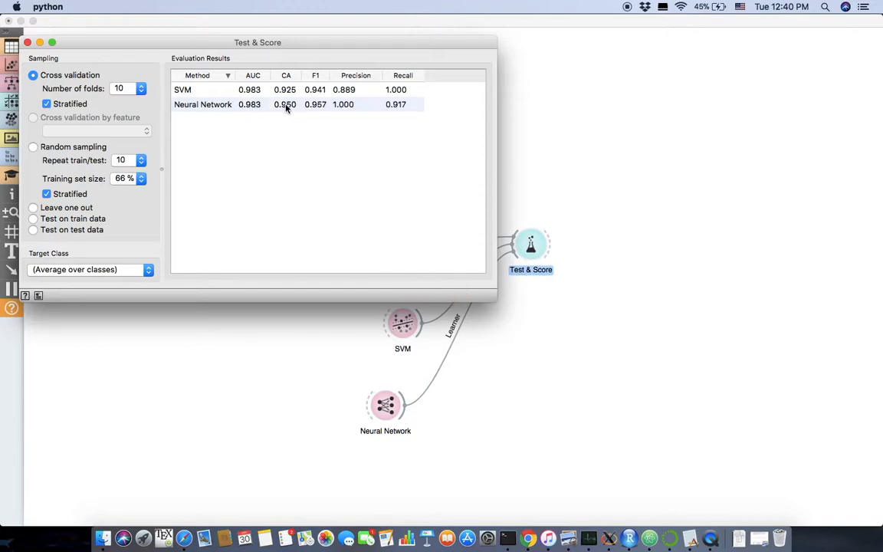
left_click(27, 41)
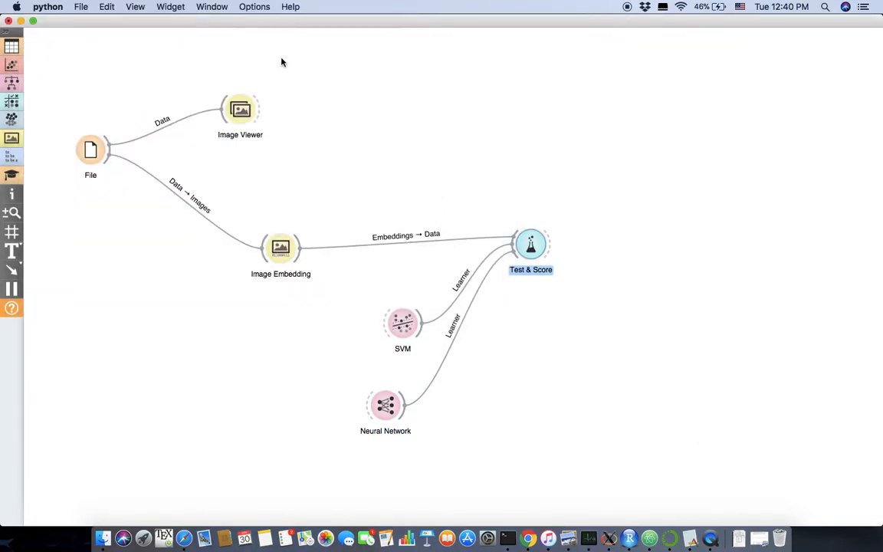
double_click(532, 243)
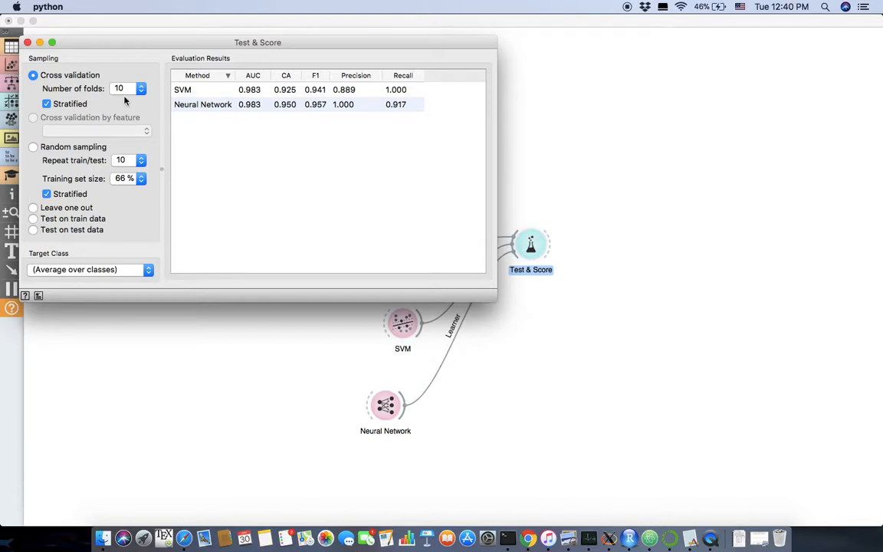
left_click(27, 43)
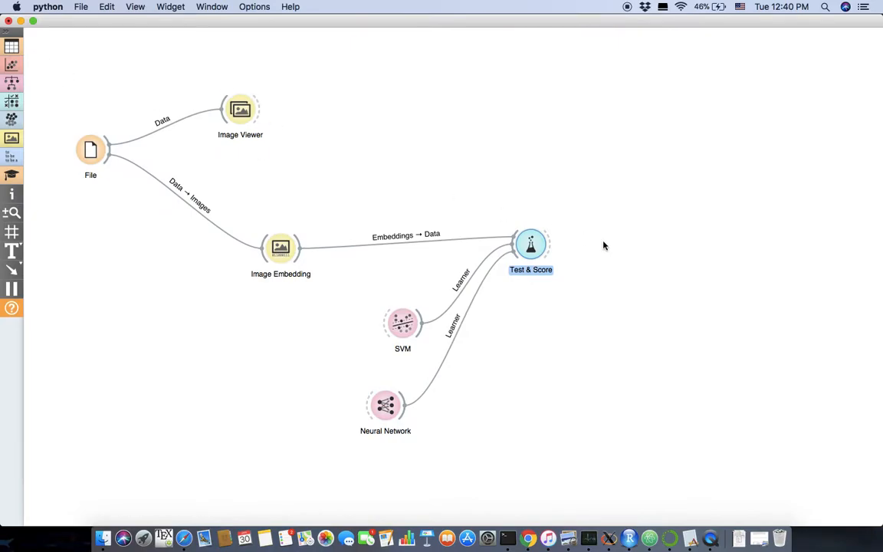